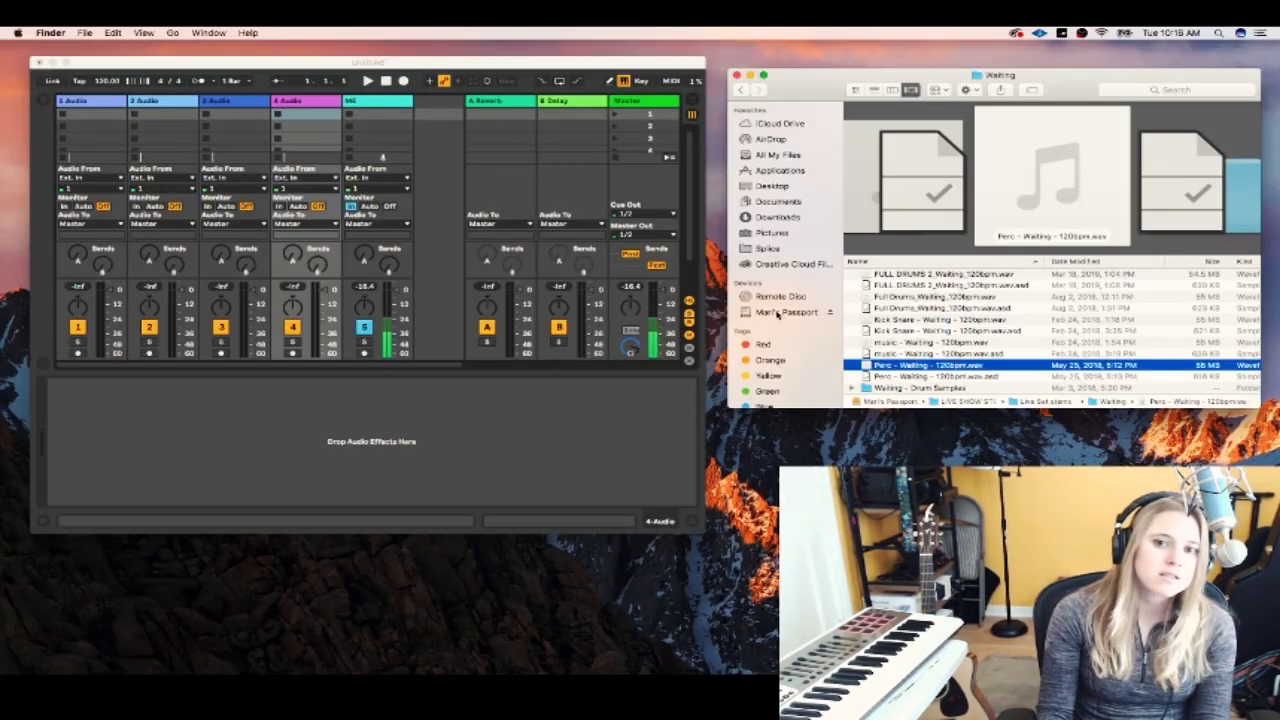
Step: On the external drive, open LIVE SHOW STEMS > crazy mastered to list the bass, drums, music and perc 136 stems
click(786, 312)
scroll(912, 357, down, 10)
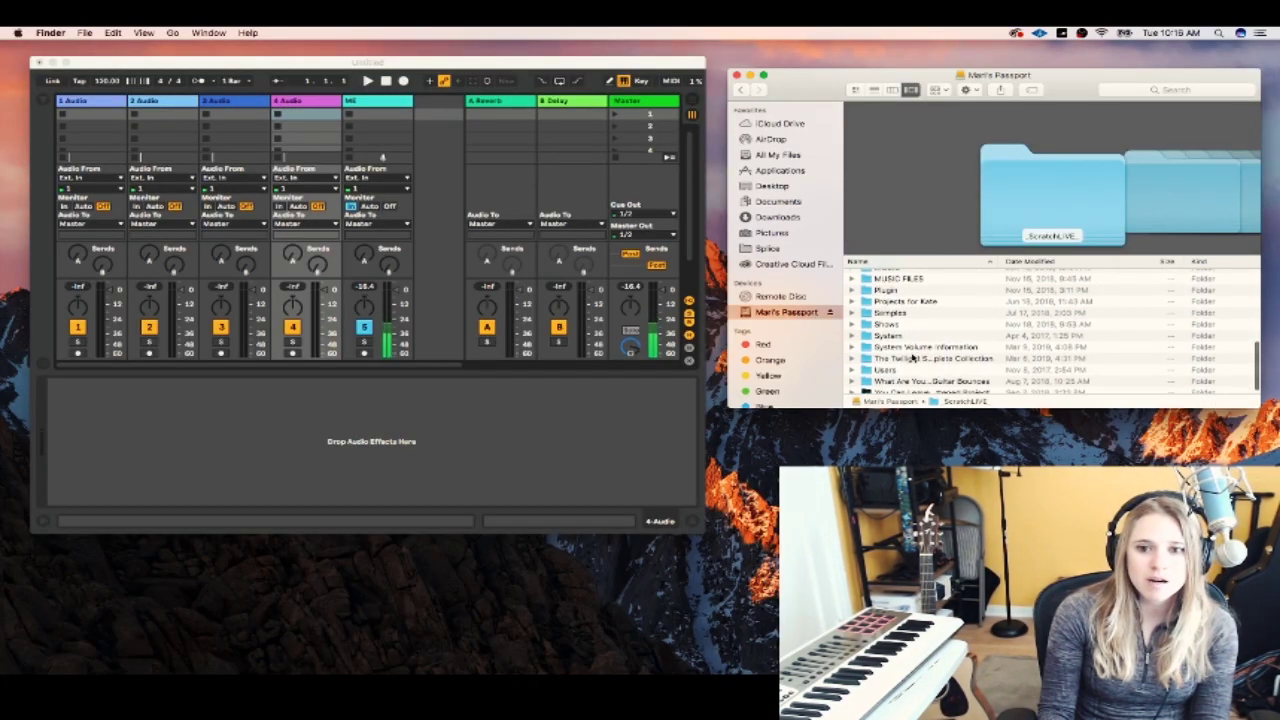
scroll(912, 357, up, 5)
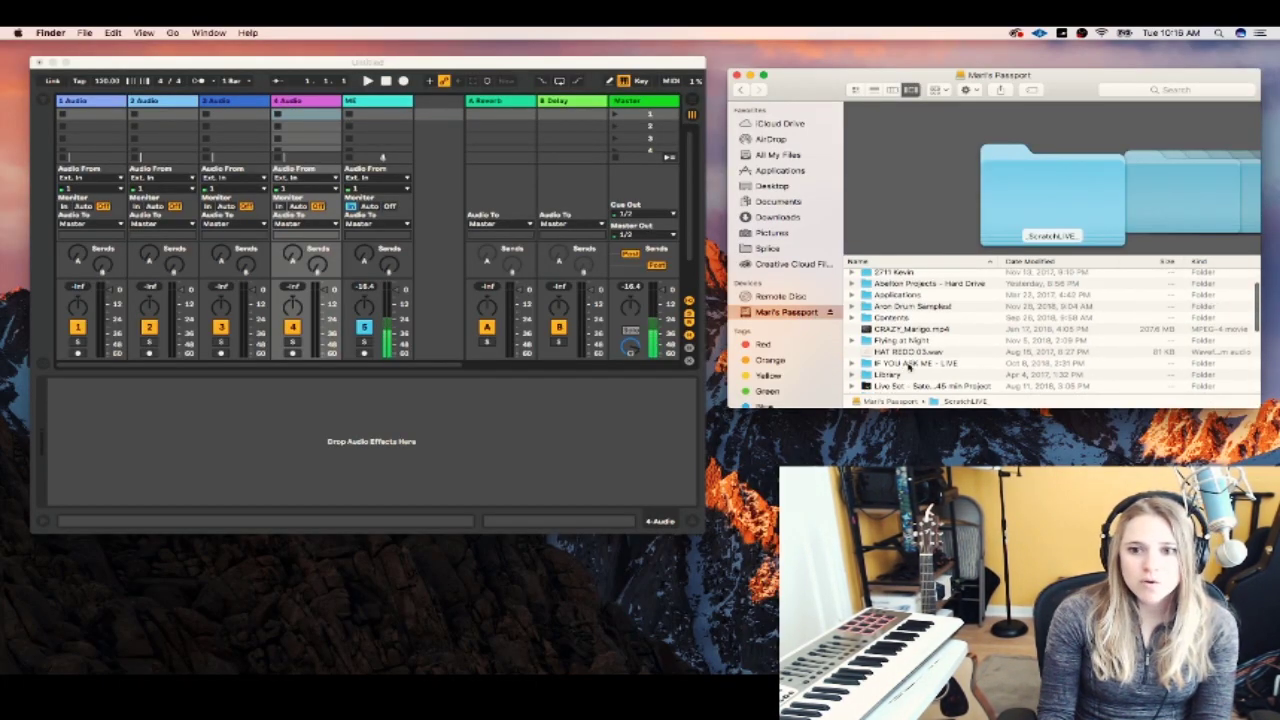
scroll(914, 330, up, 5)
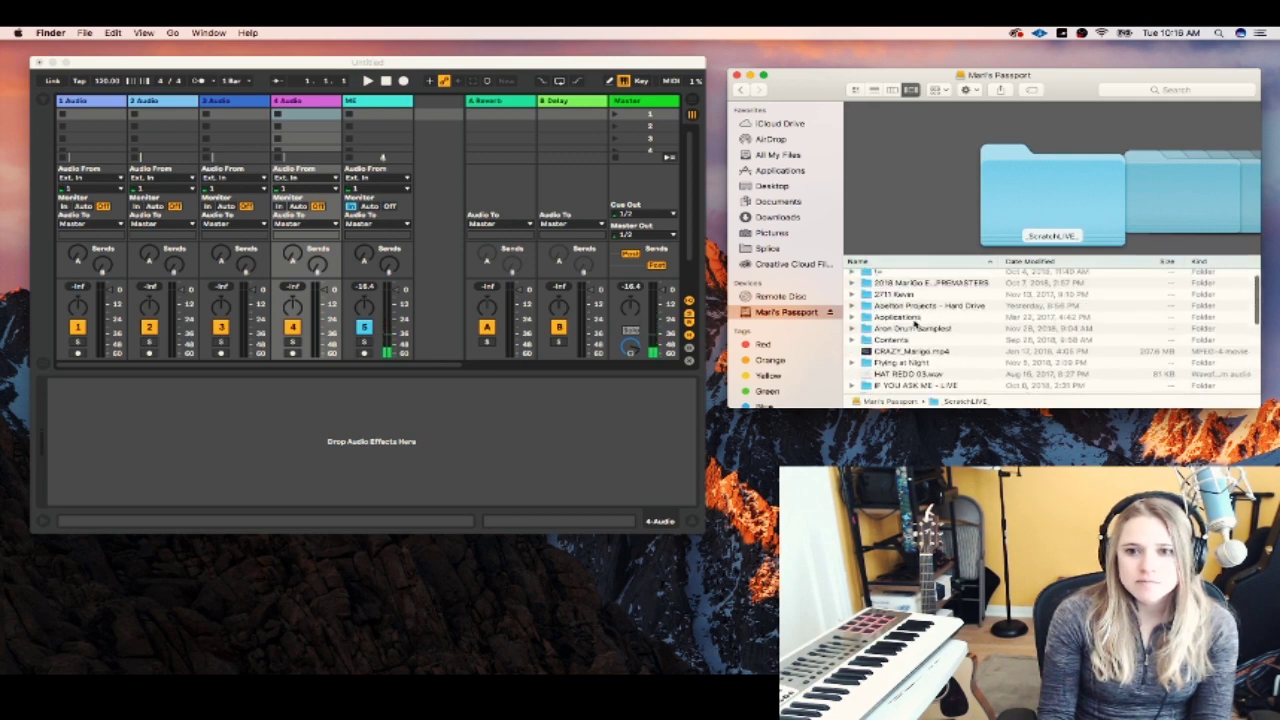
scroll(916, 341, down, 7)
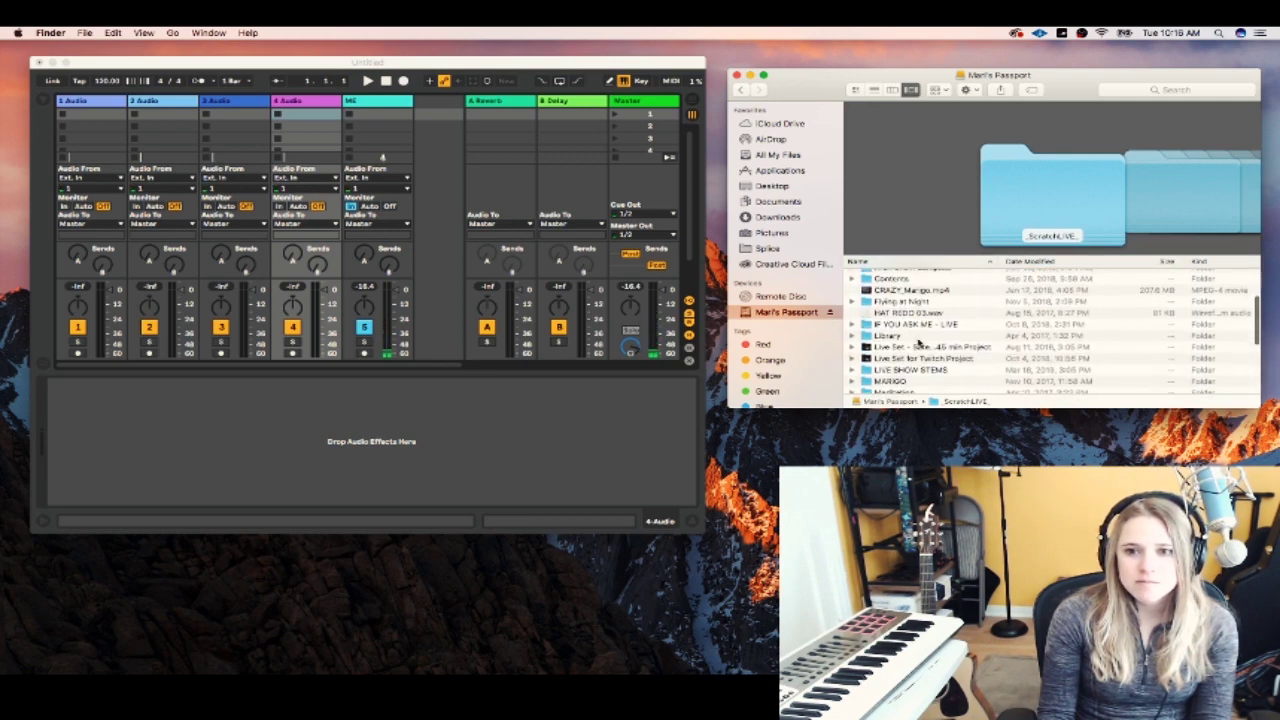
click(914, 366)
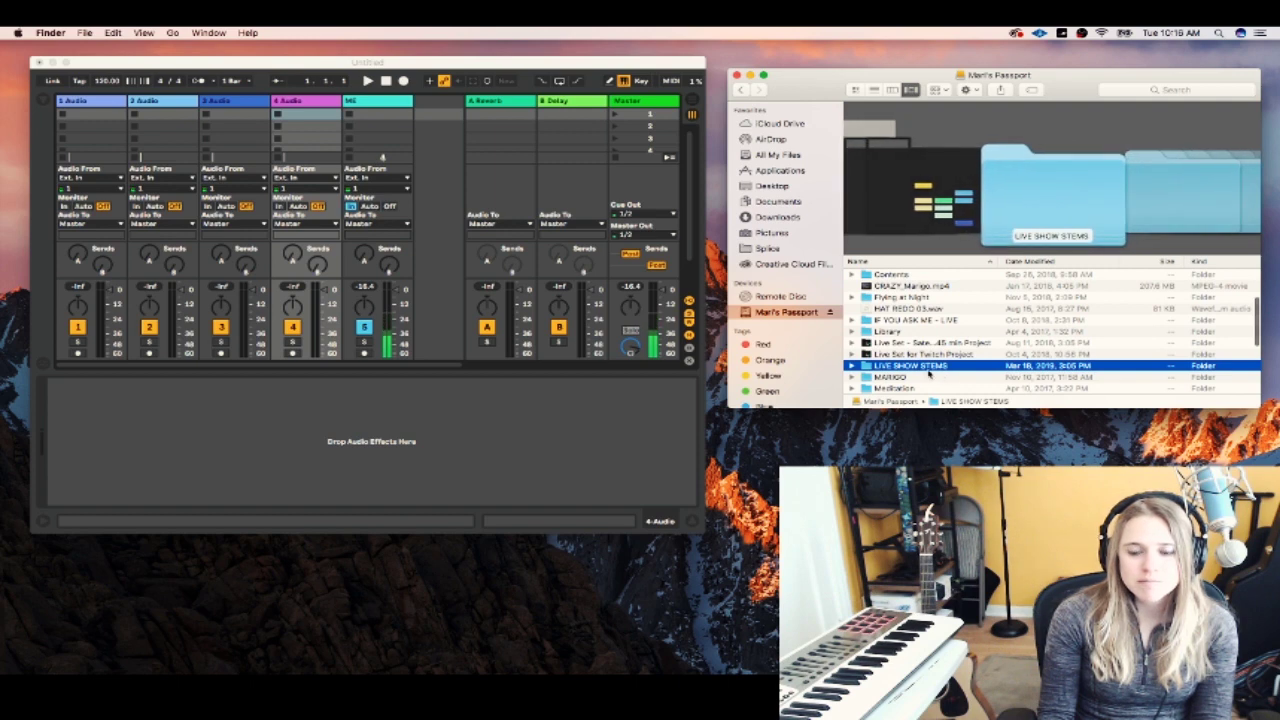
double_click(912, 367)
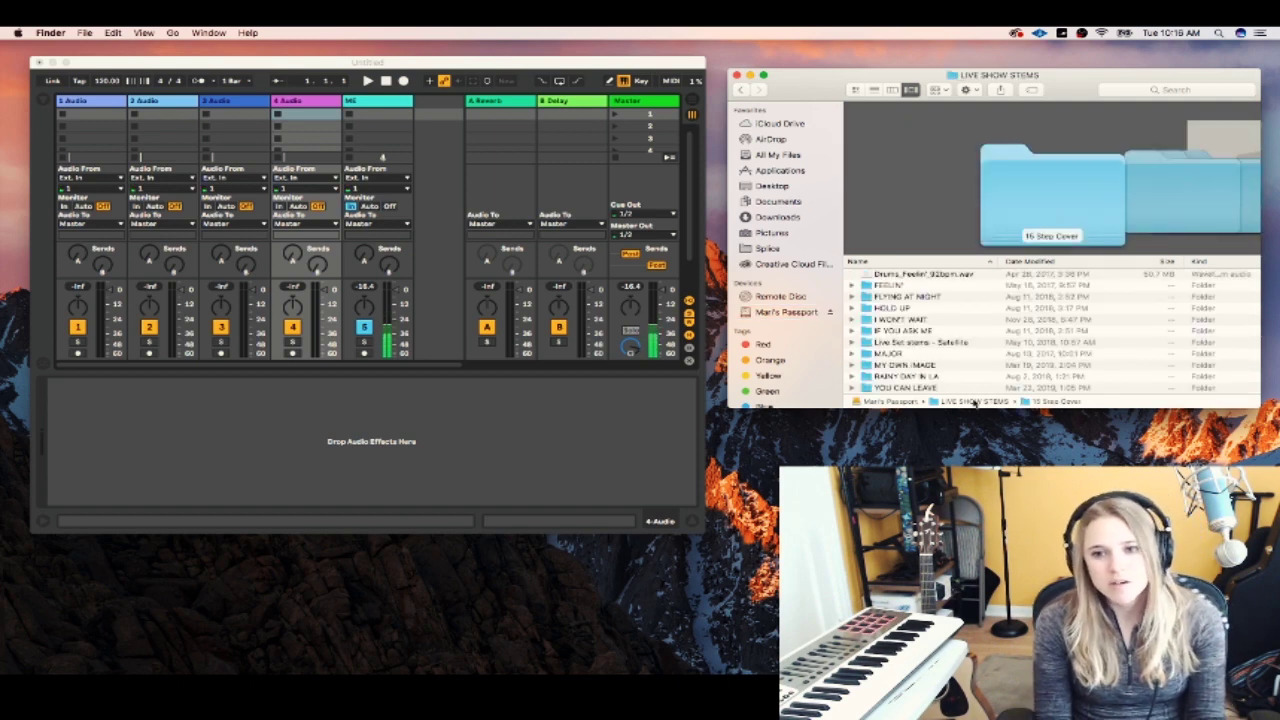
scroll(912, 370, up, 3)
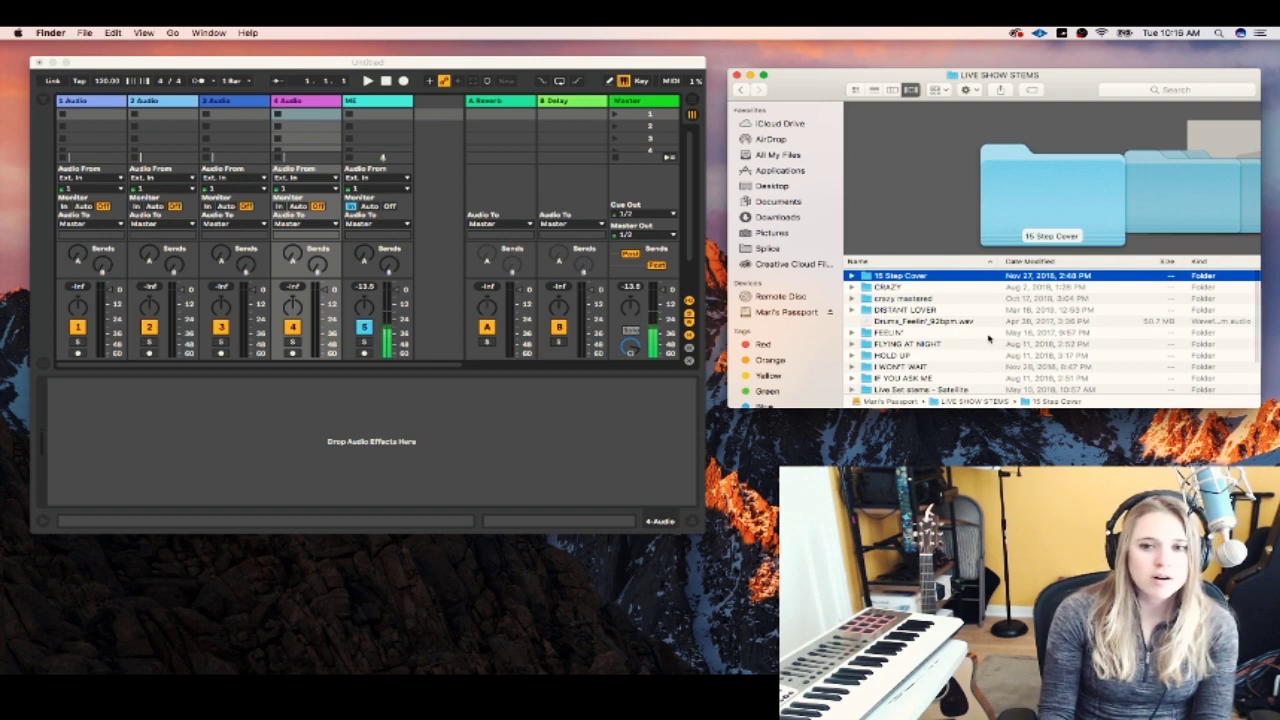
double_click(916, 302)
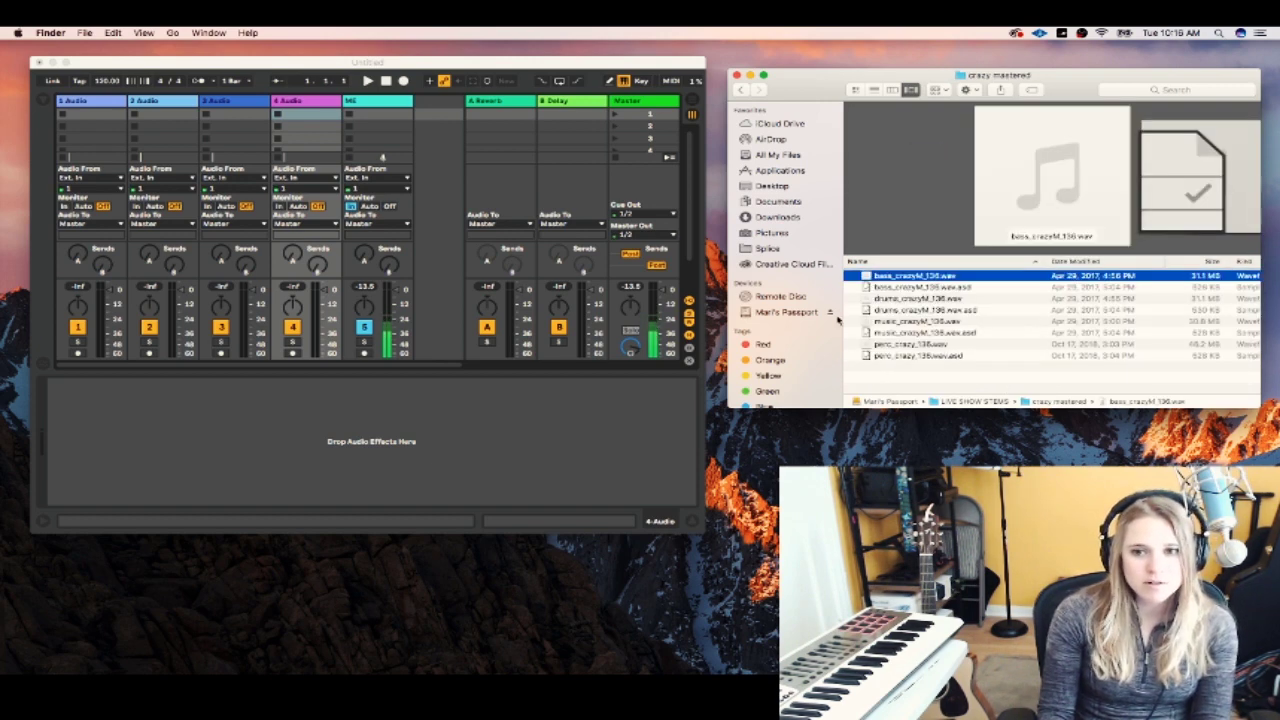
drag(810, 88, 792, 92)
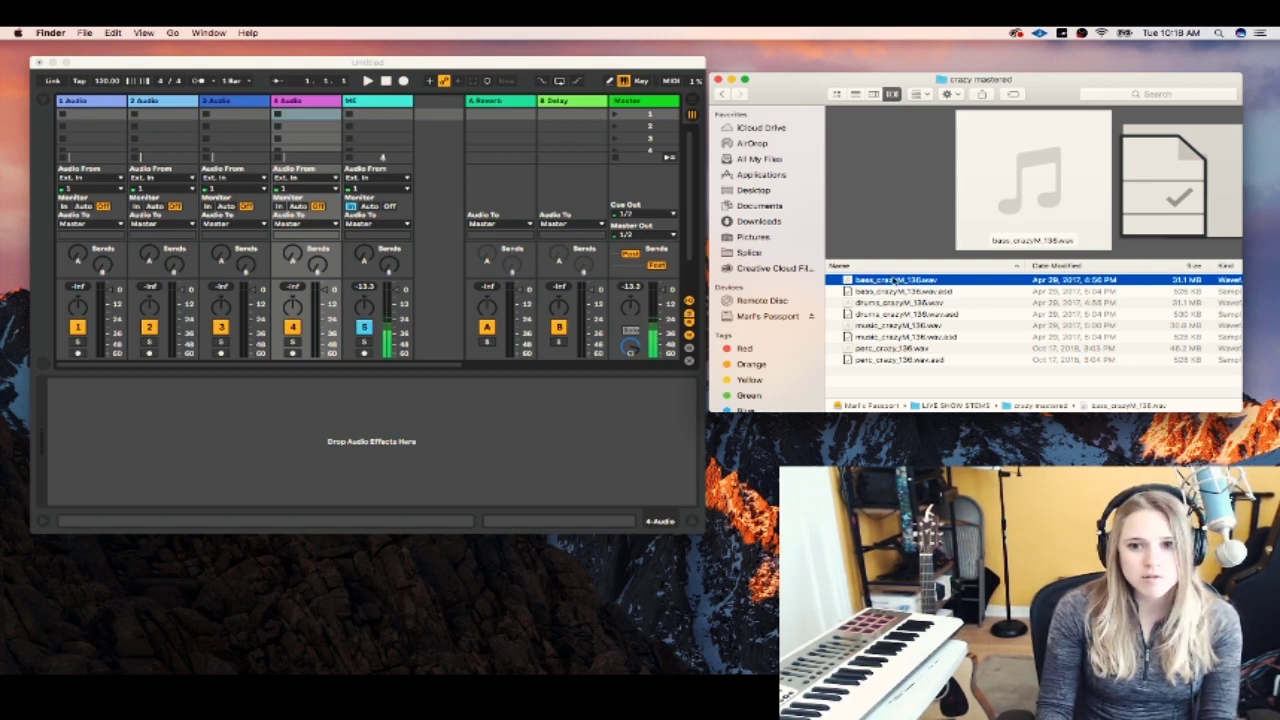
Step: Load the bass, music_crazyM_136 and perc_crazy_136 stems into the first slots of tracks 1–3
key(Down)
key(Down)
key(Up)
key(Up)
drag(880, 283, 106, 118)
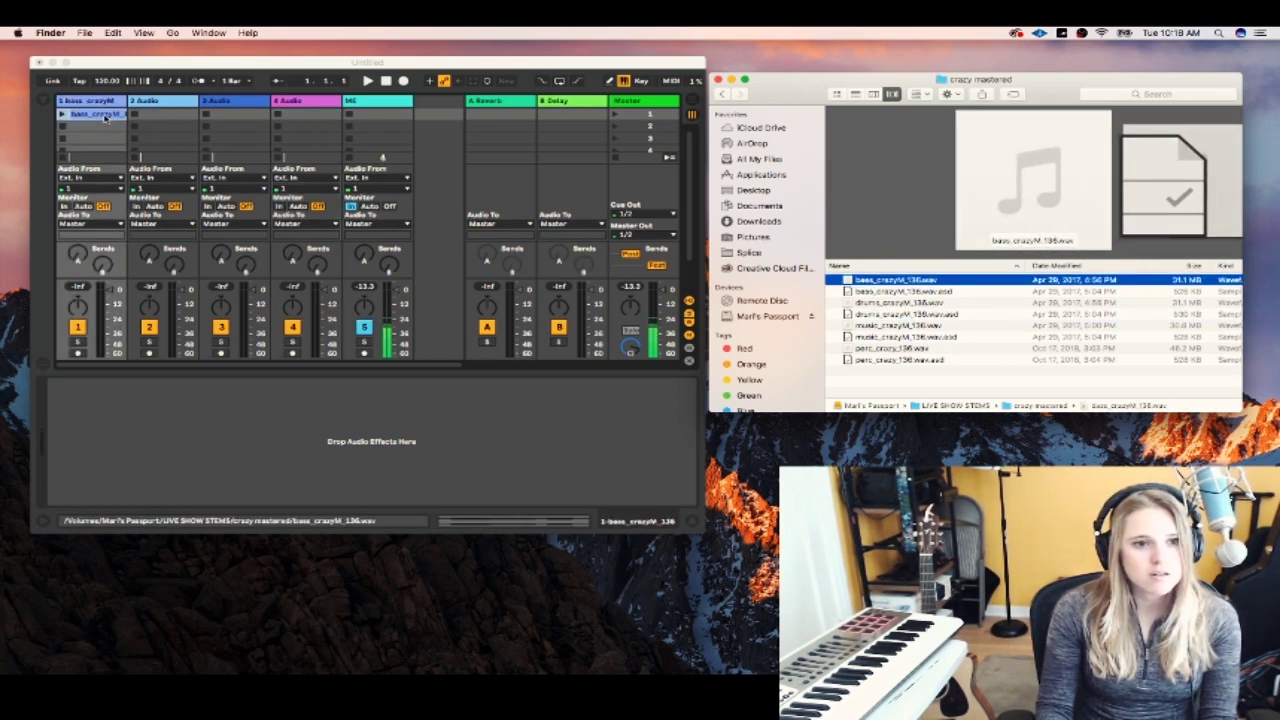
click(886, 325)
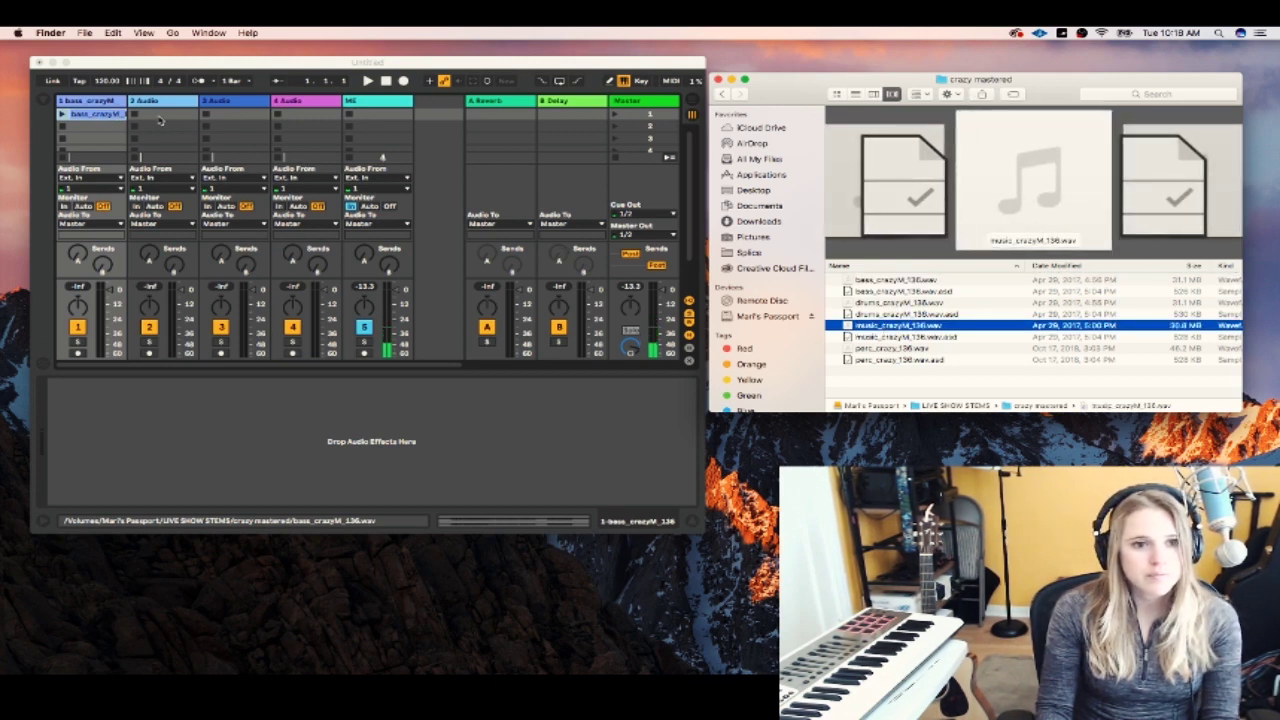
drag(862, 328, 172, 117)
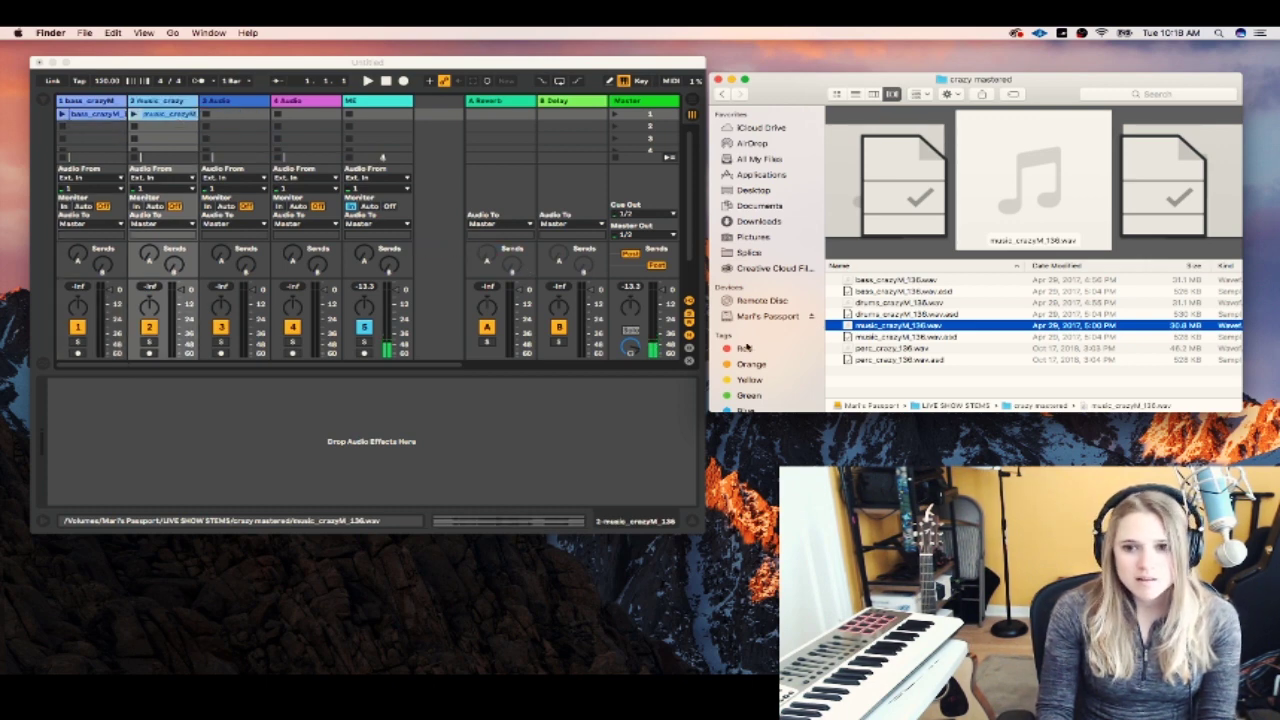
click(882, 349)
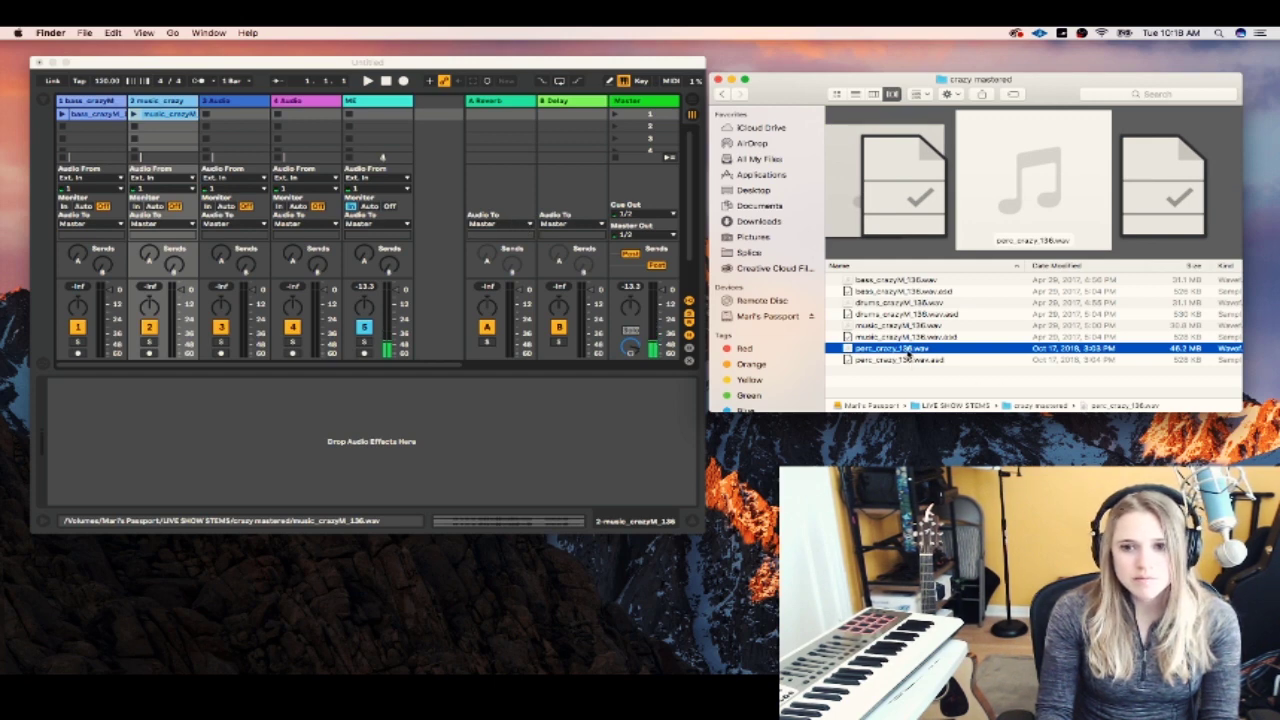
drag(909, 352, 250, 115)
Step: Load KickSnare_Crazy_136bpm.wav from the CRAZY stems folder into track 4, then make Live full screen
click(721, 94)
double_click(872, 291)
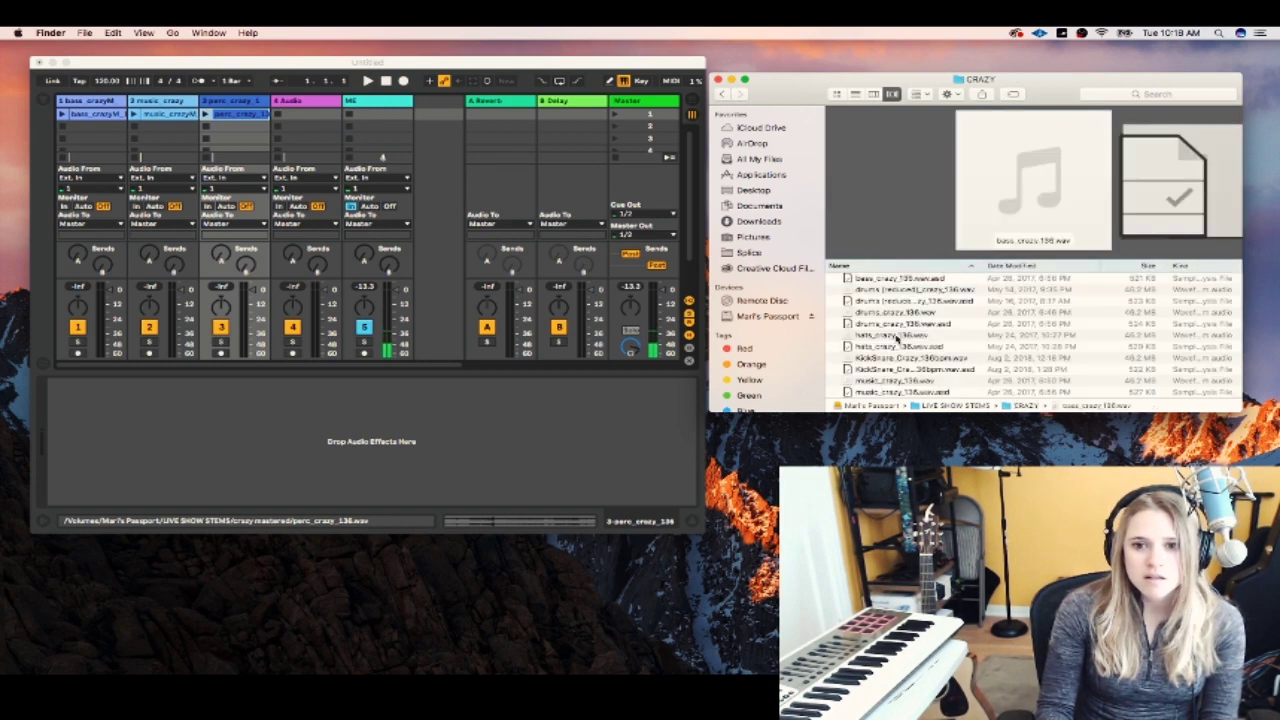
click(880, 356)
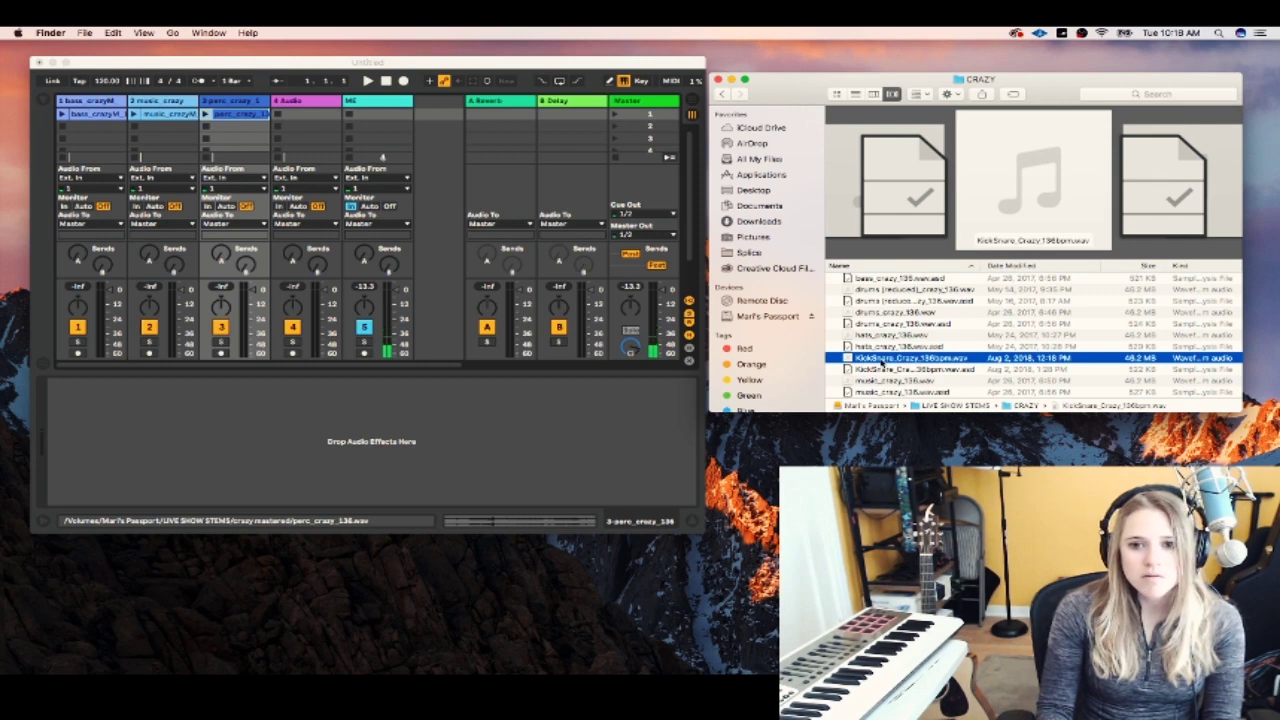
drag(842, 368, 333, 120)
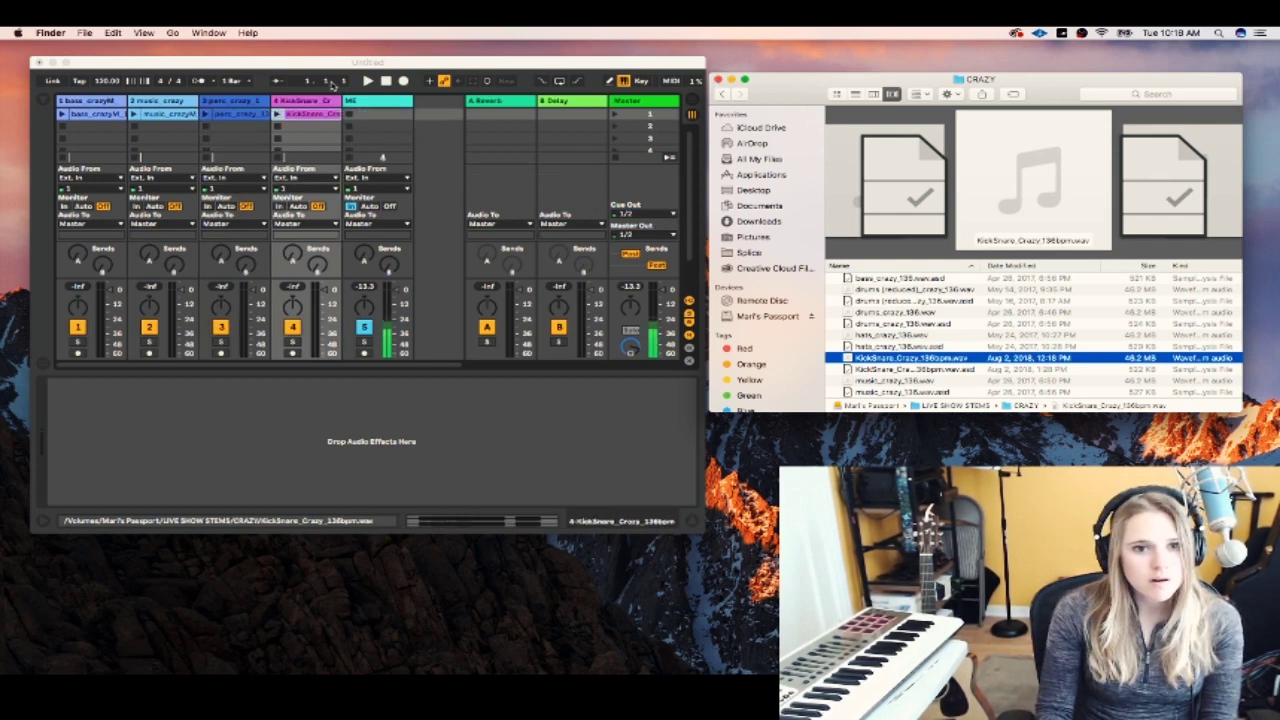
click(330, 78)
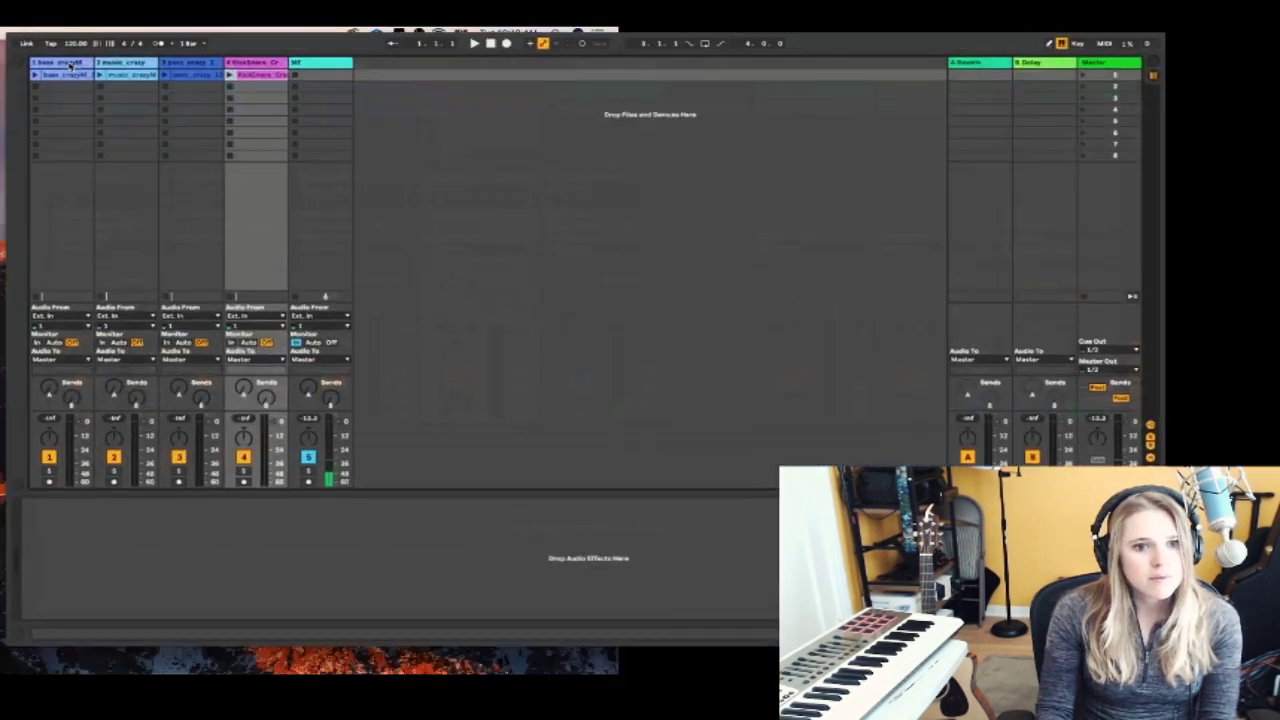
click(65, 62)
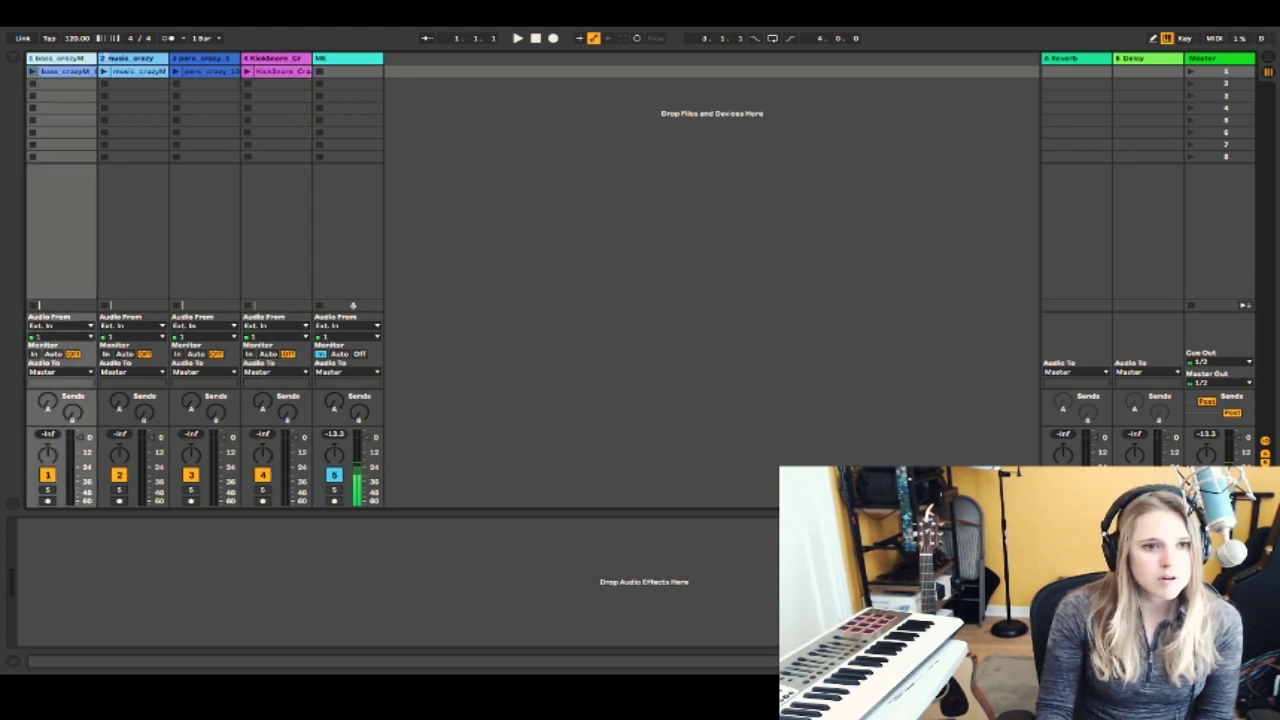
Step: Widen tracks 1 and 2 to read the stem names and show the bass_crazyM_136 clip's sample details
drag(111, 58, 140, 58)
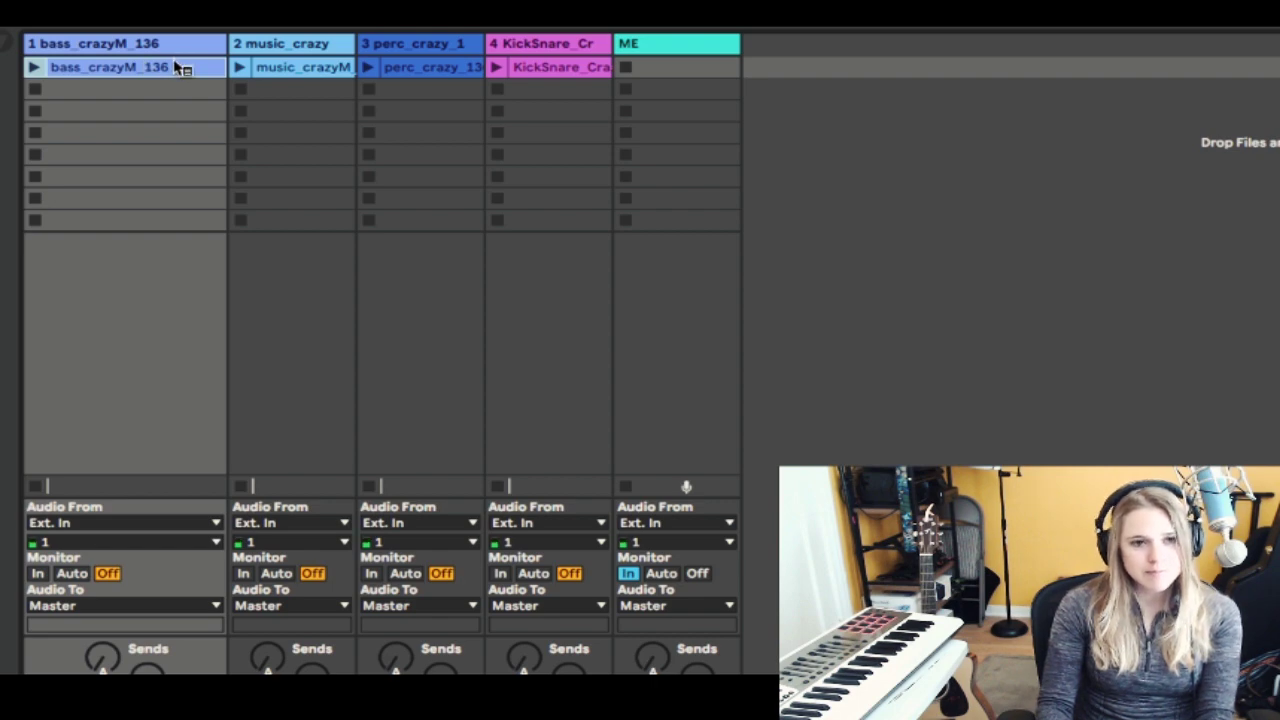
click(110, 70)
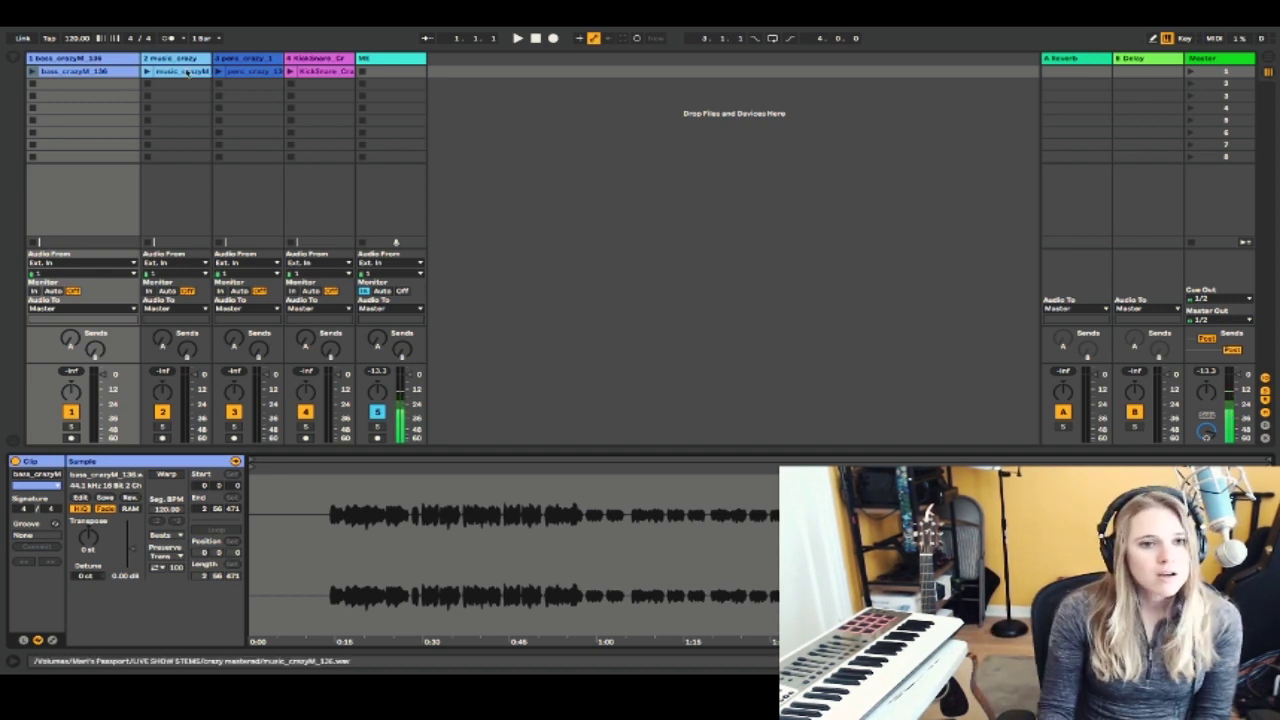
drag(210, 57, 262, 58)
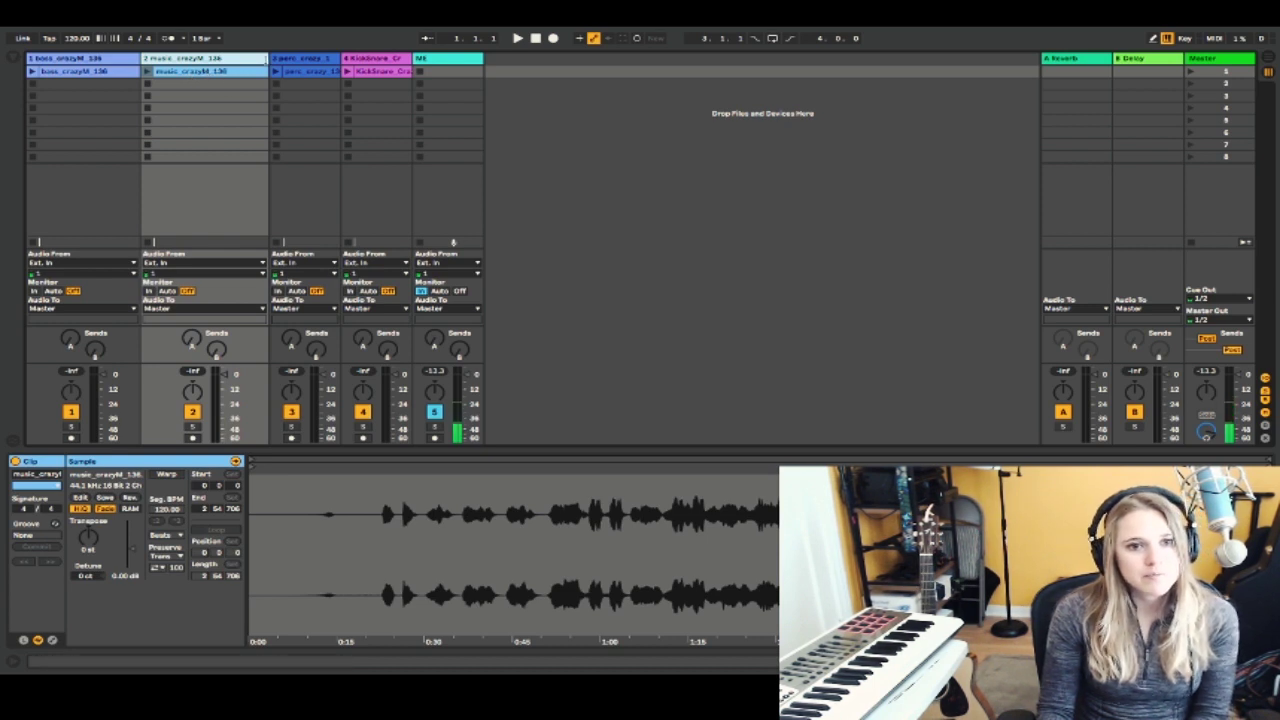
drag(268, 58, 228, 58)
click(135, 57)
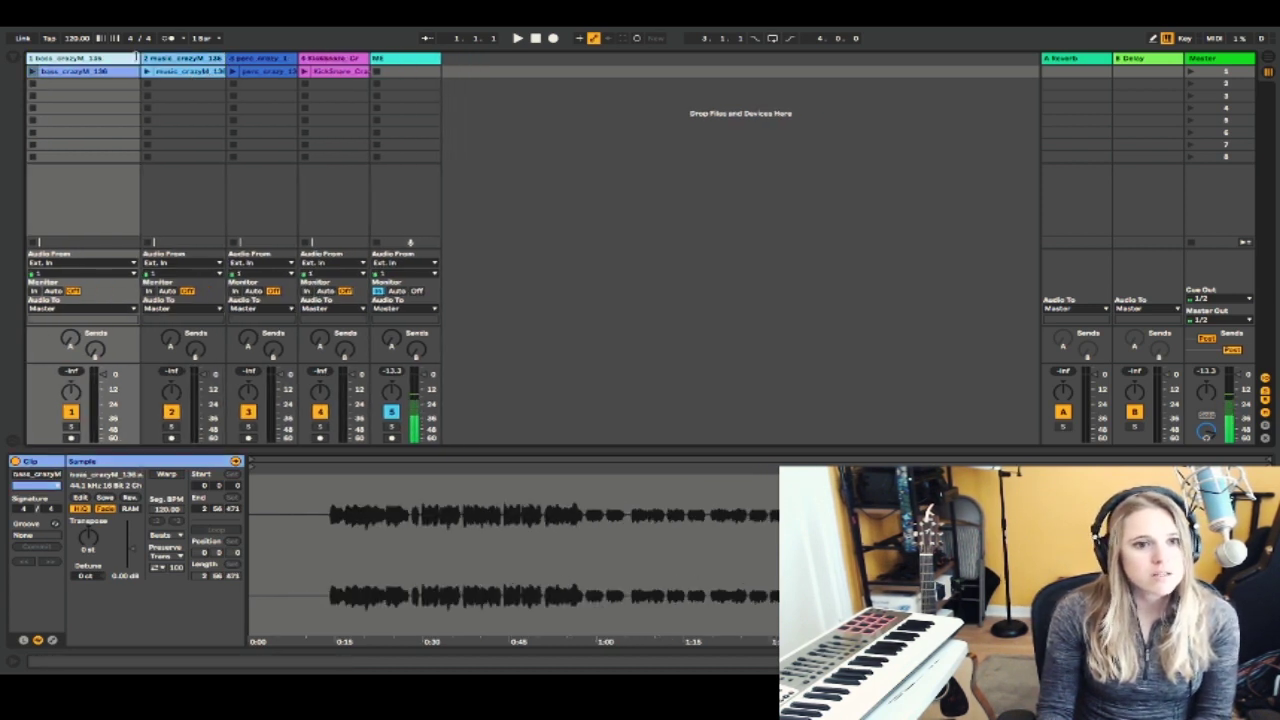
Step: Narrow track 1's column, then launch the first scene and stop playback
drag(136, 57, 107, 58)
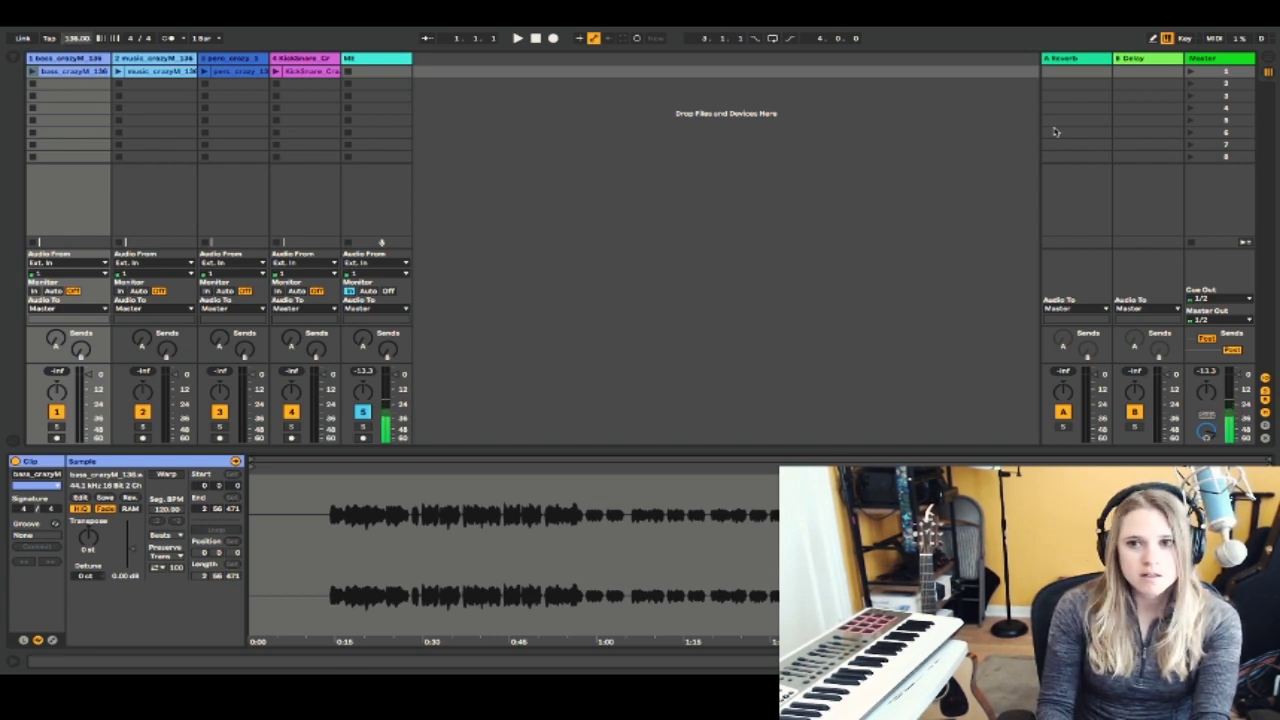
click(1193, 73)
click(1193, 73)
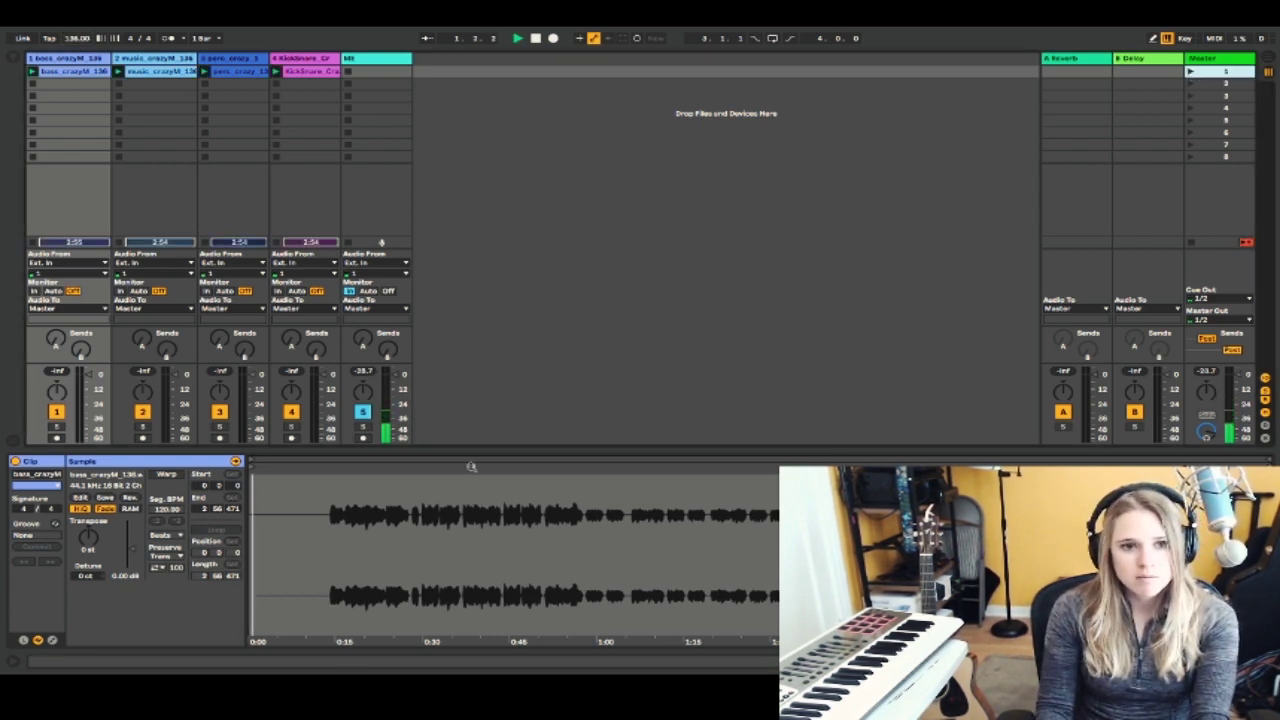
key(space)
Step: Review the bass, music and perc clips, warp the KickSnare clip at 136 bpm, and relaunch scene 1
click(83, 74)
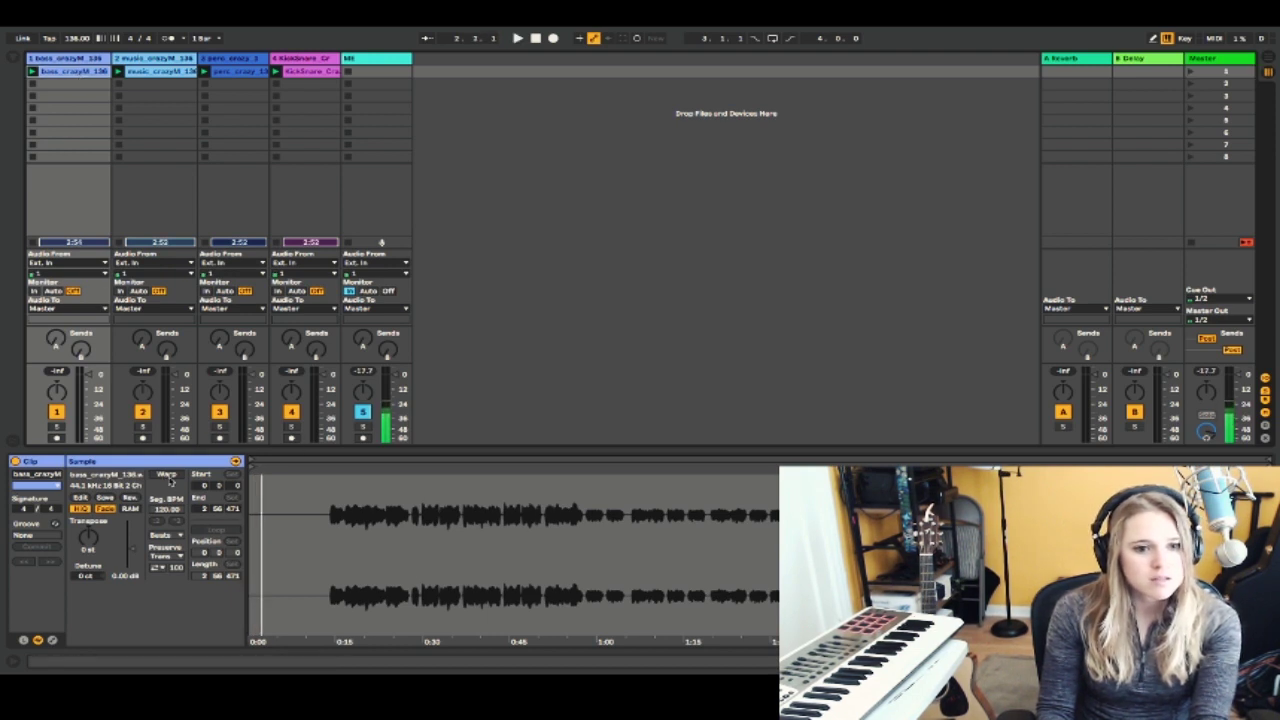
key(Right)
key(Right)
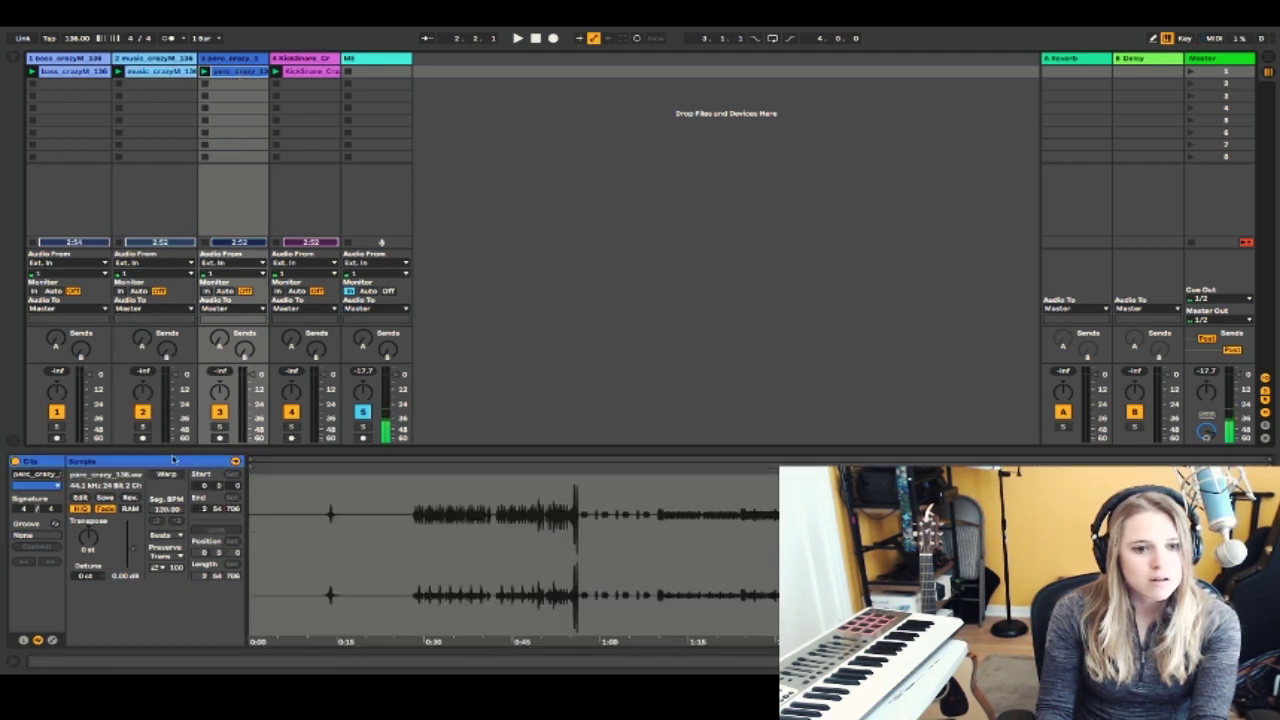
key(Right)
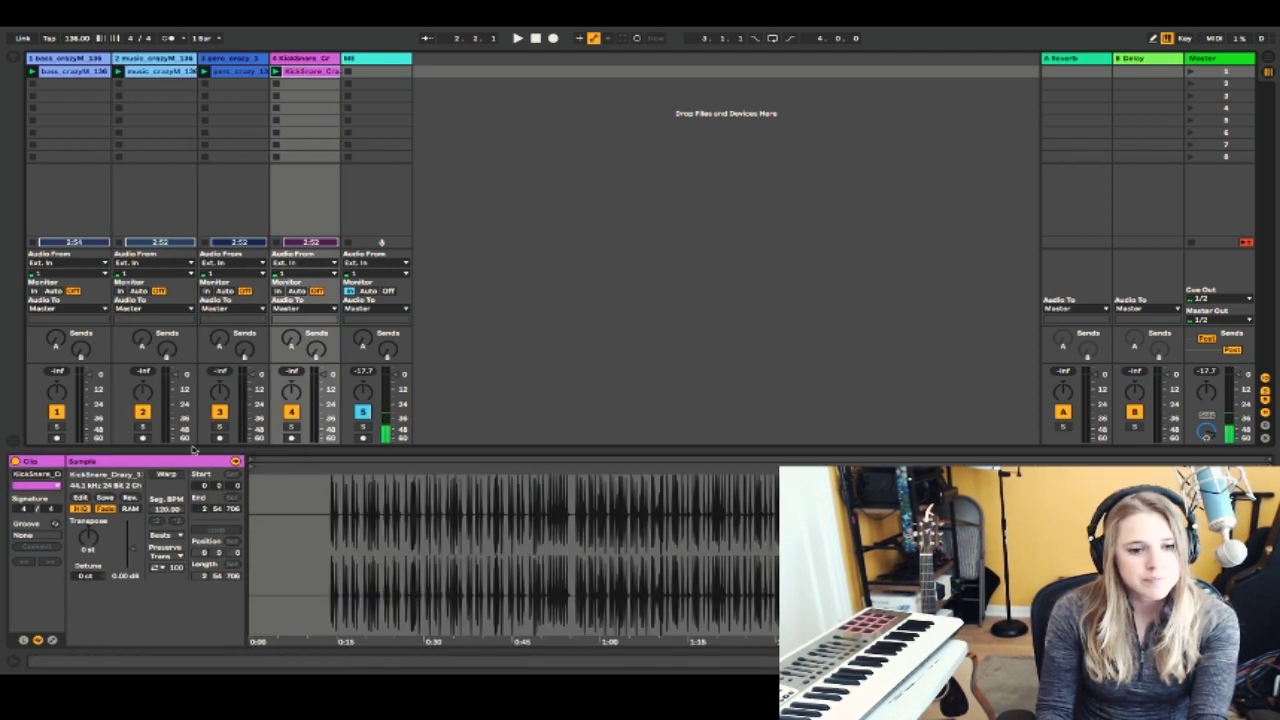
click(176, 474)
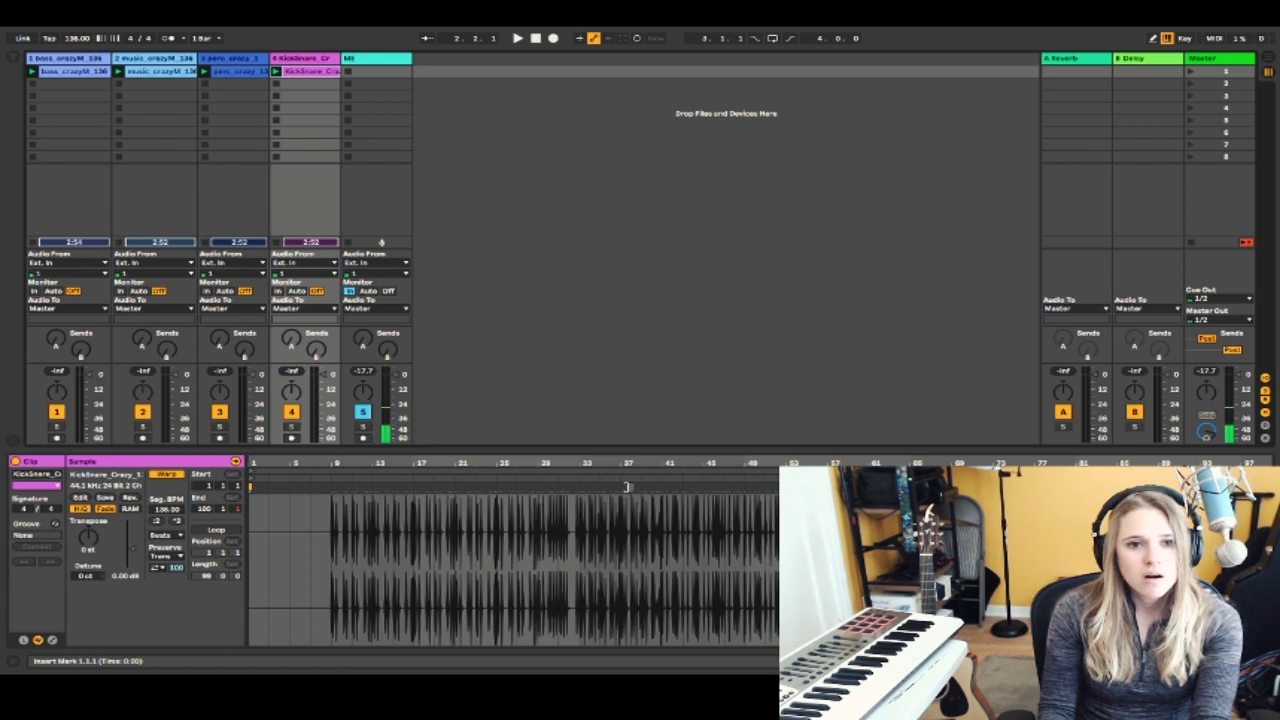
click(1189, 72)
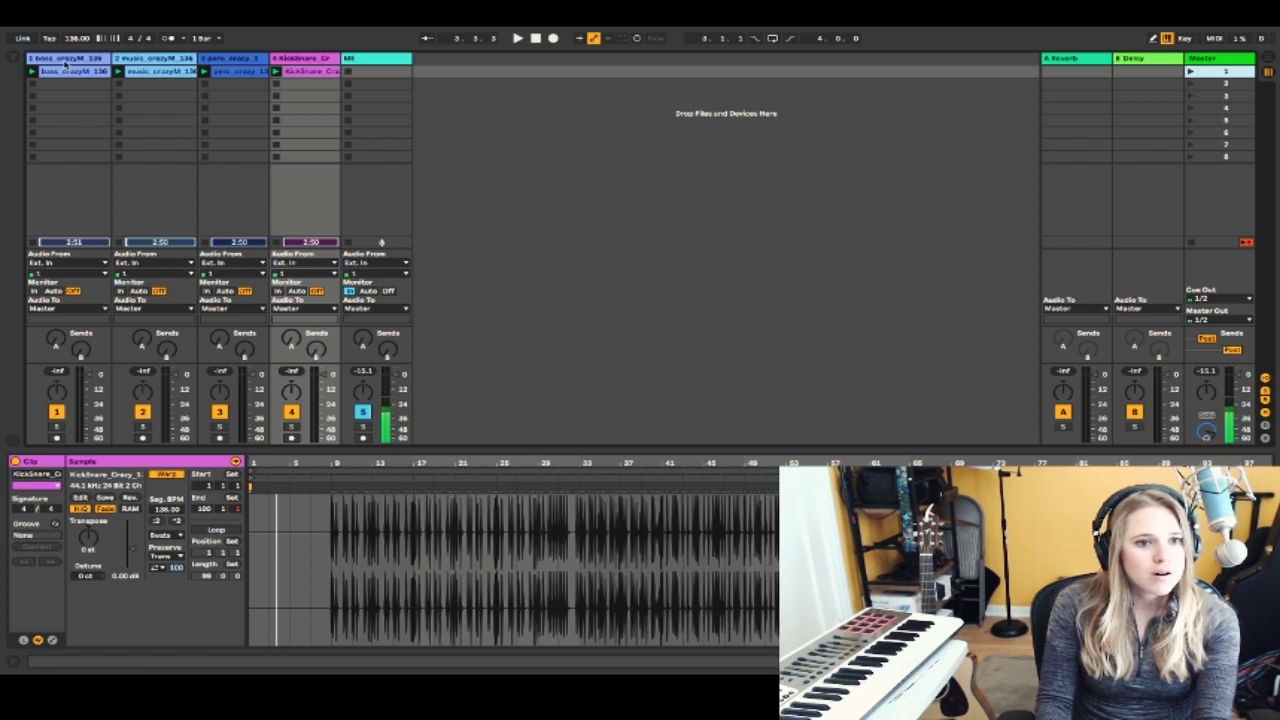
Step: Rename track 1 to BASS and track 2 to MUSIC
click(65, 63)
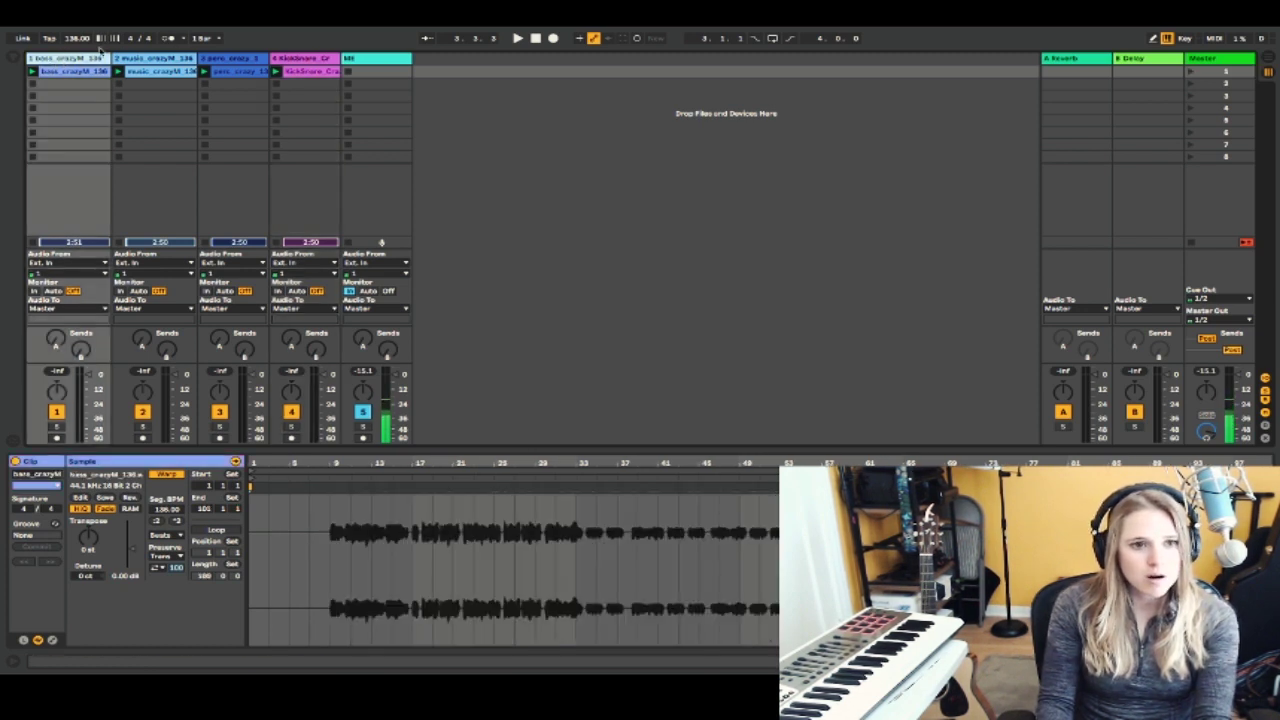
right_click(70, 58)
click(105, 110)
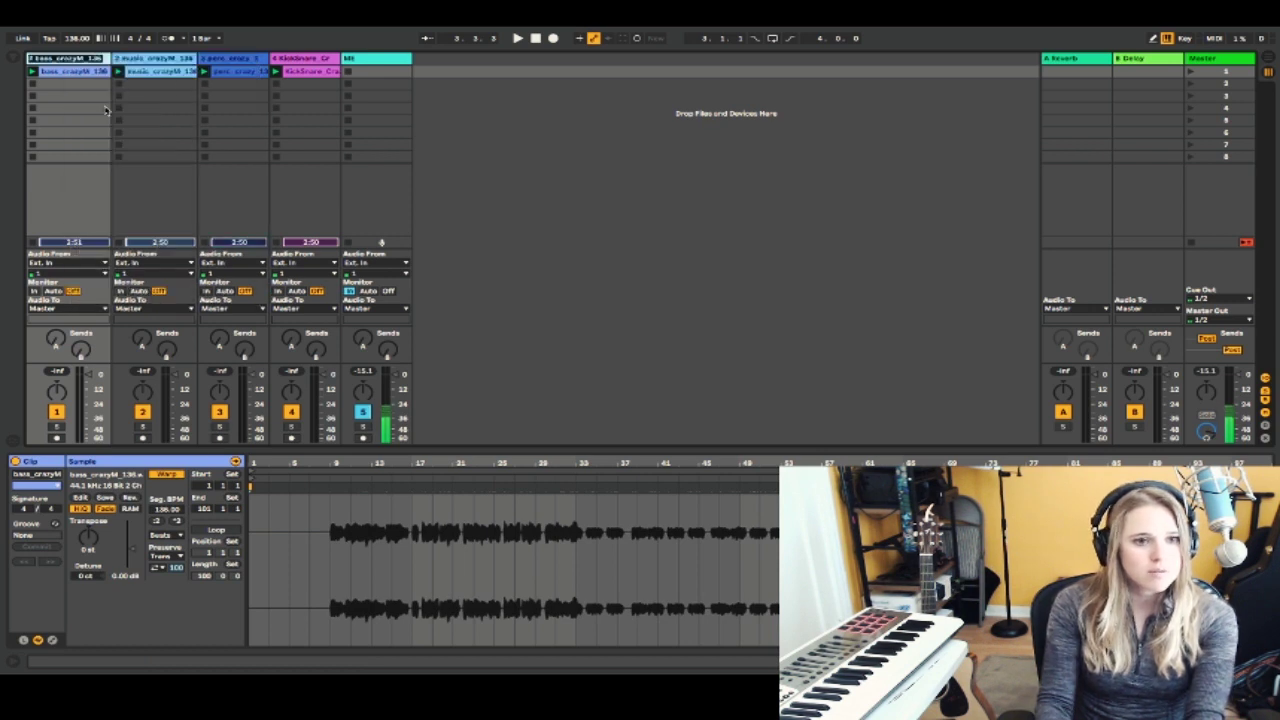
text(BASS)
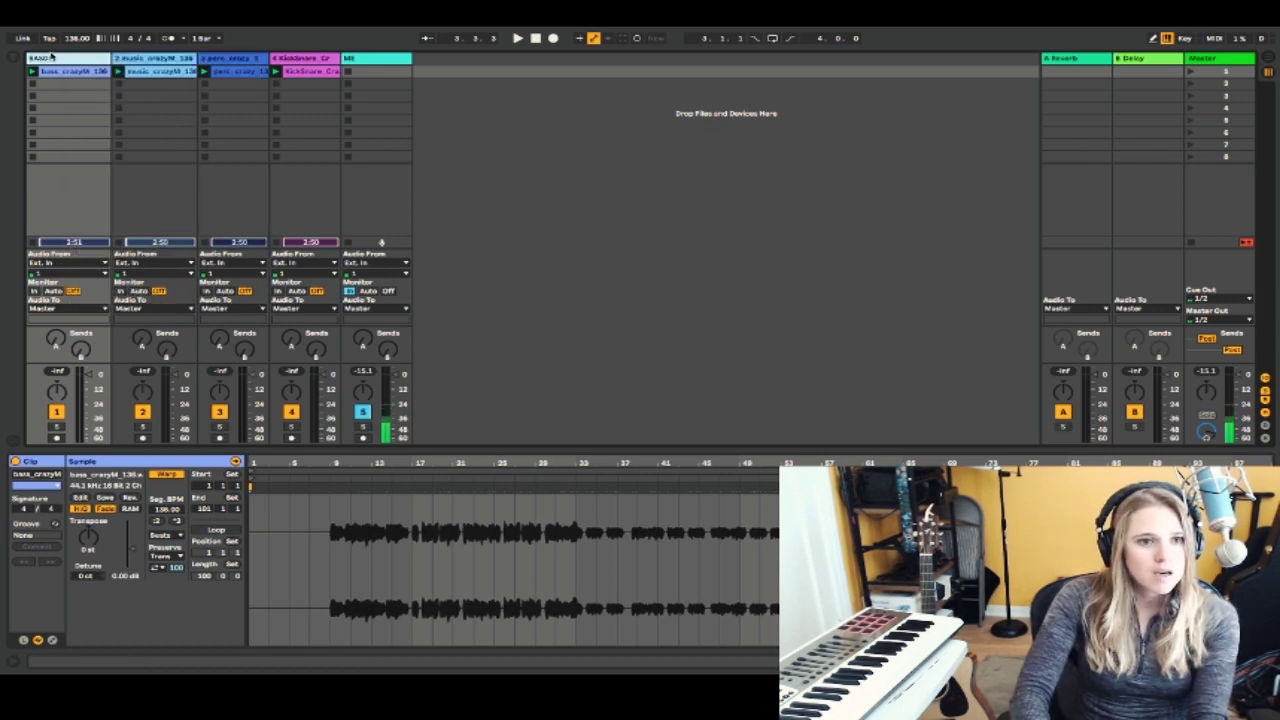
right_click(46, 58)
click(83, 112)
text(BASS)
right_click(153, 58)
click(195, 113)
text(MUSIC)
key(Return)
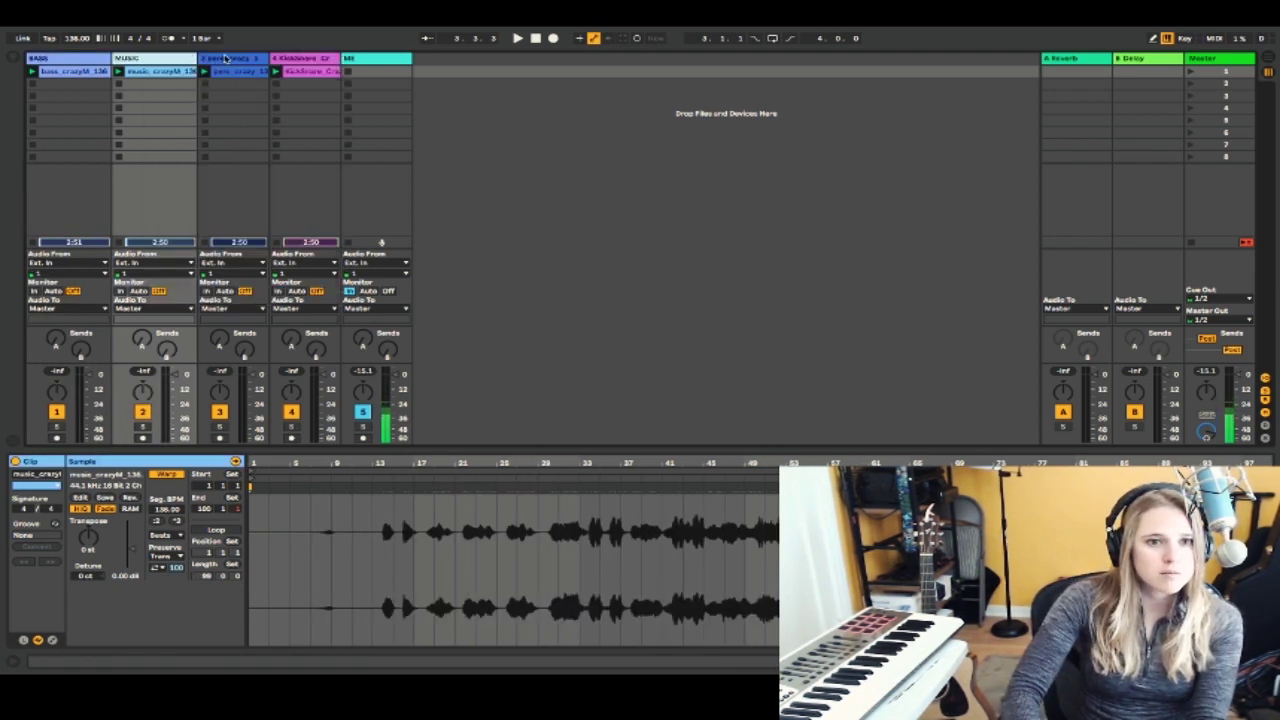
Step: Rename track 3 to PERC and track 4 to KICK/SNARE
right_click(226, 58)
click(271, 113)
text(P)
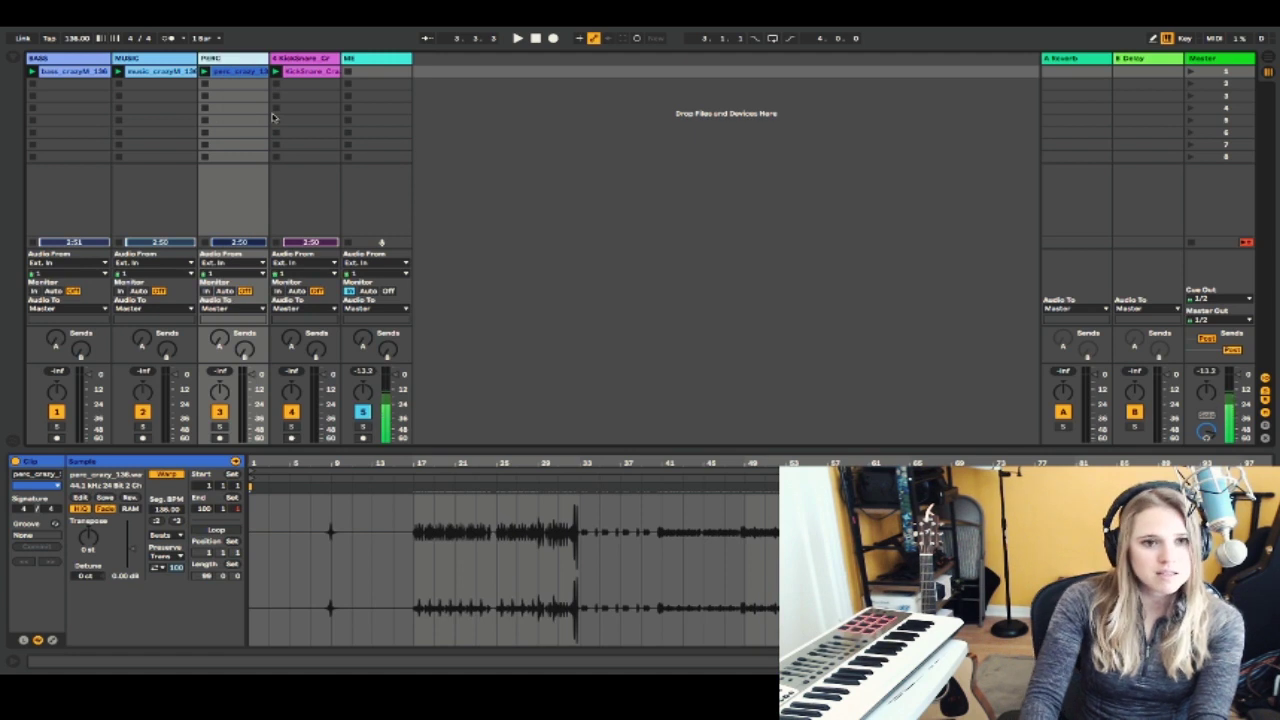
text(ERC)
key(Return)
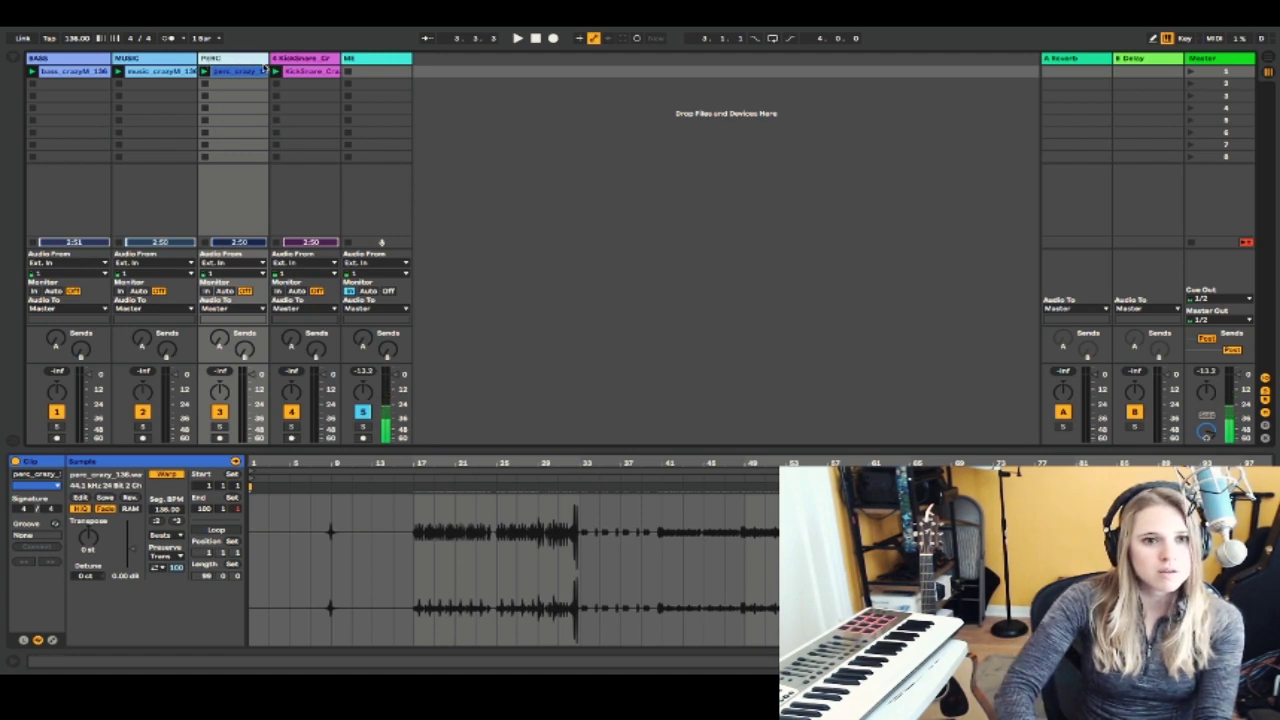
right_click(311, 62)
click(344, 114)
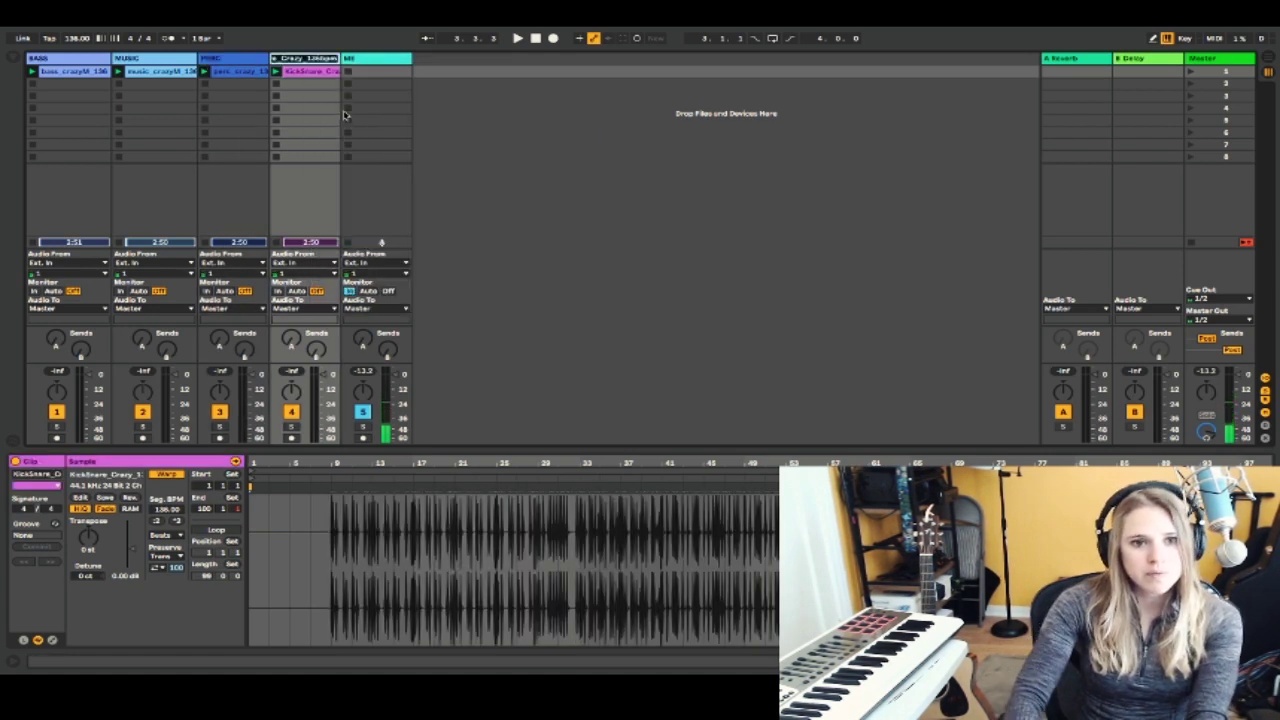
text(K)
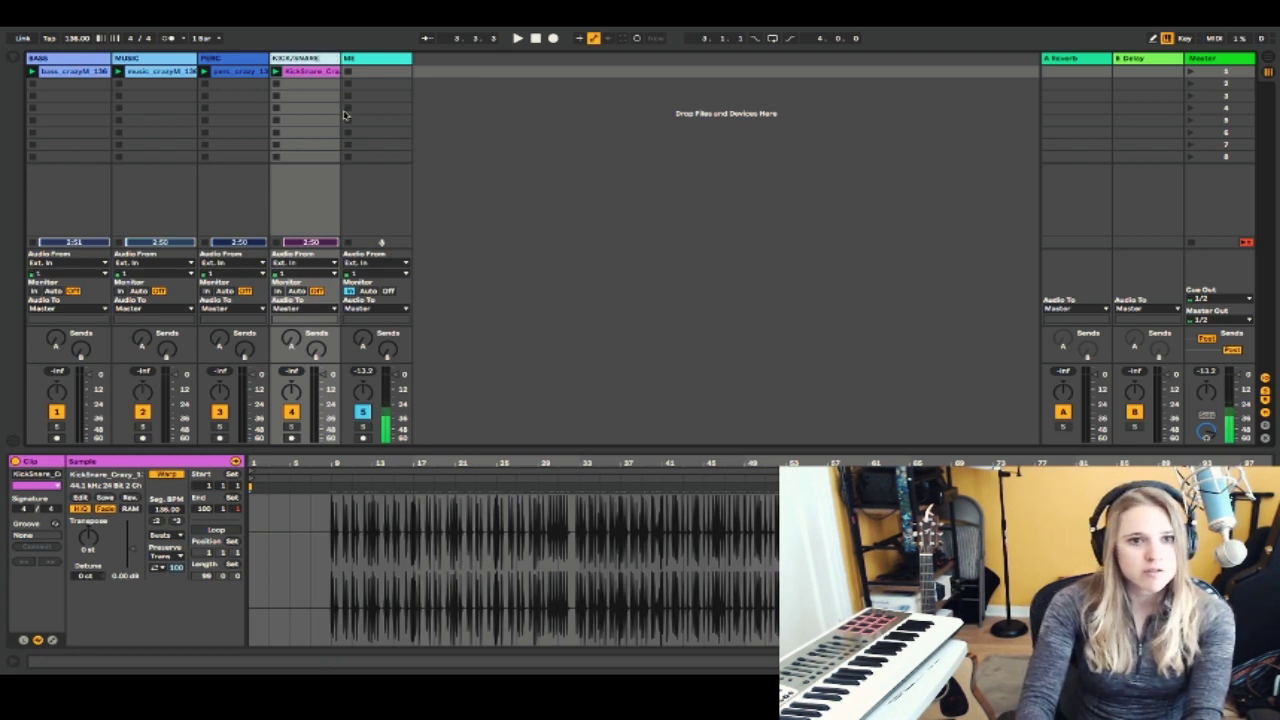
text(ICK/SNARE)
key(Return)
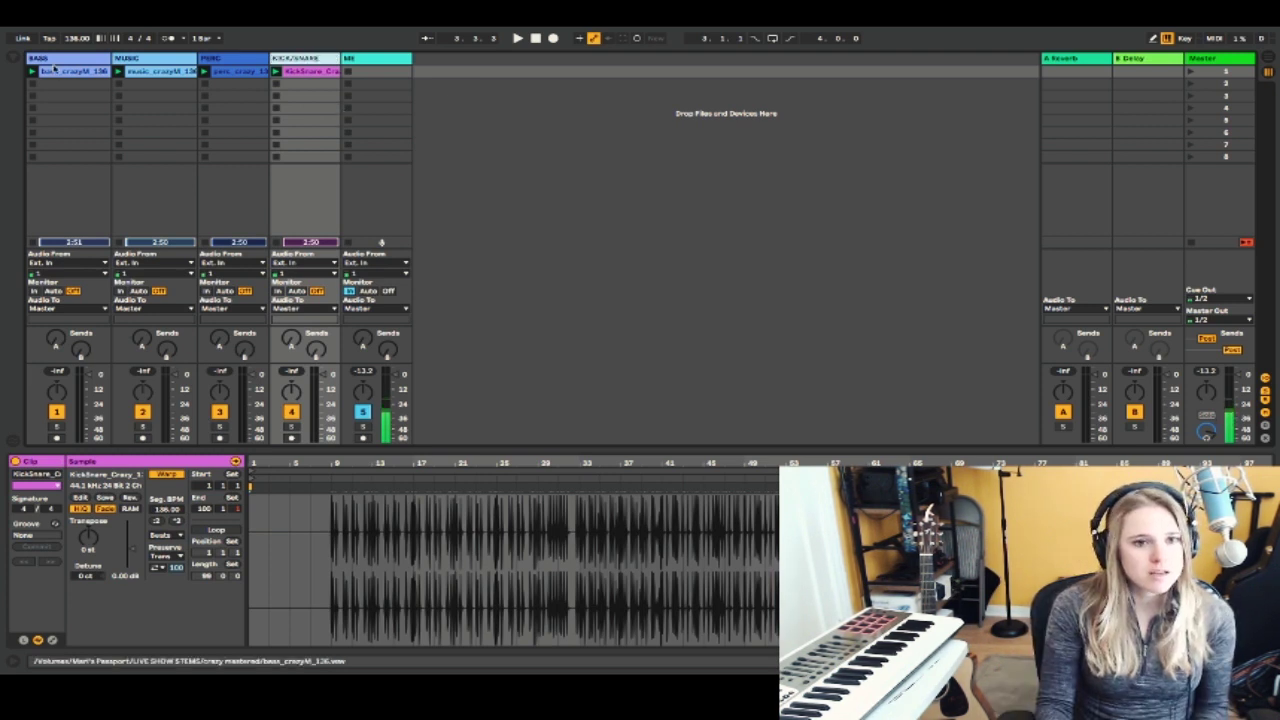
Step: Select the four stem clips in scene 1 and colour them red
click(72, 74)
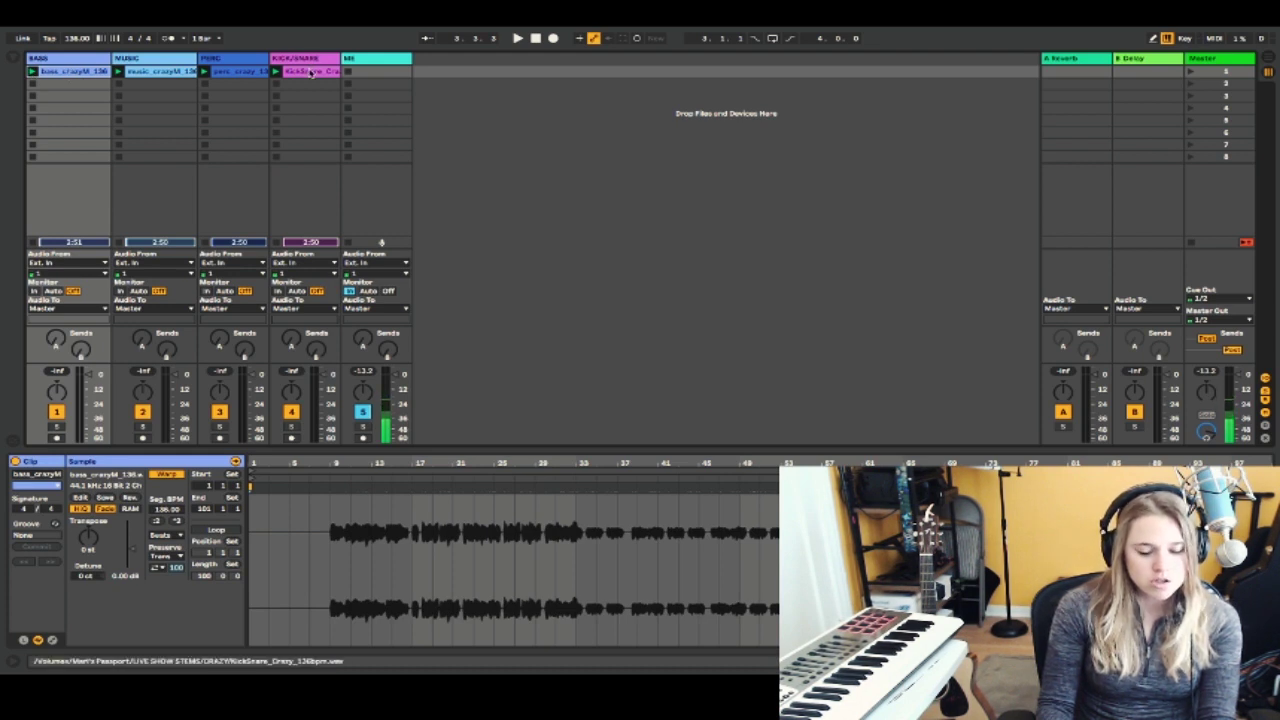
shift+click(310, 72)
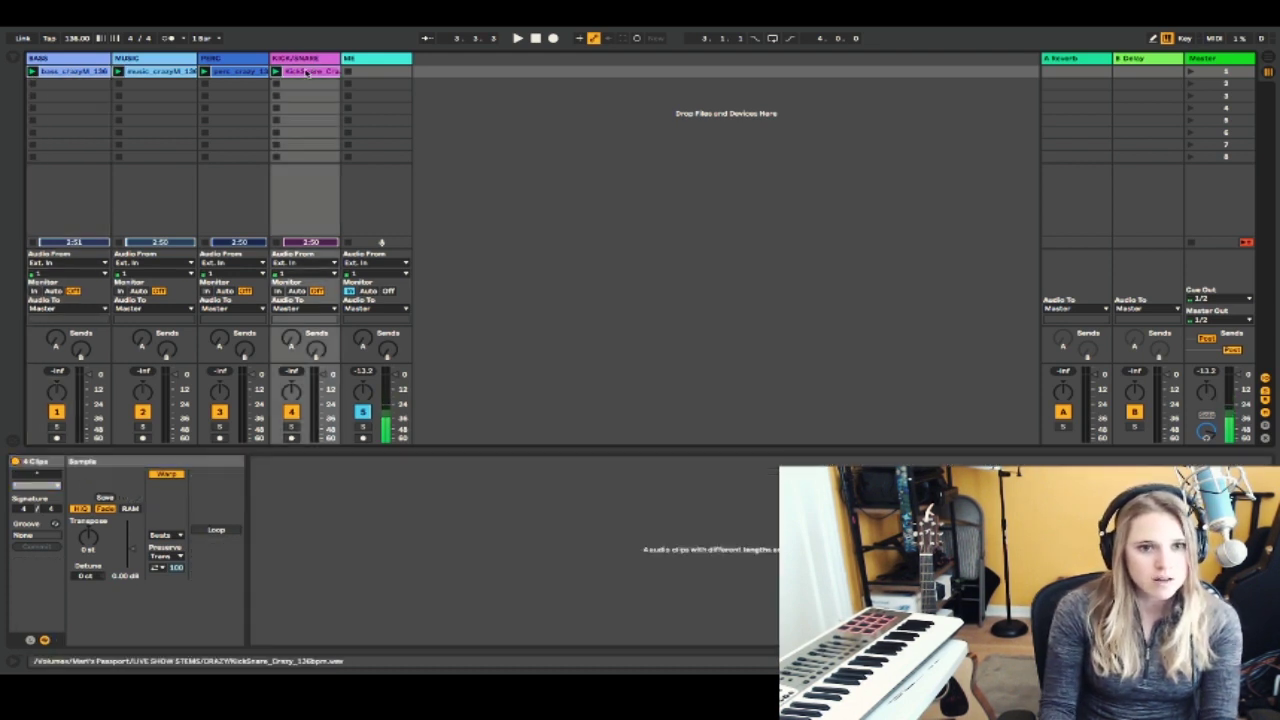
right_click(162, 76)
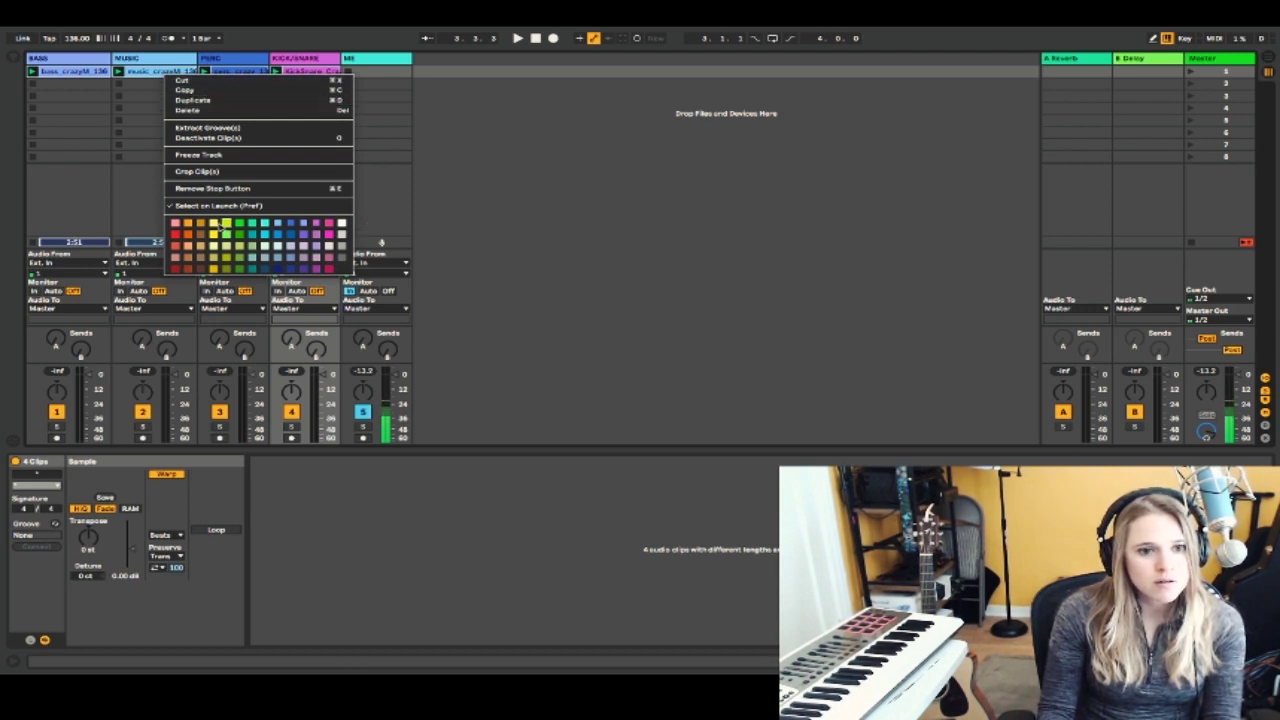
click(176, 236)
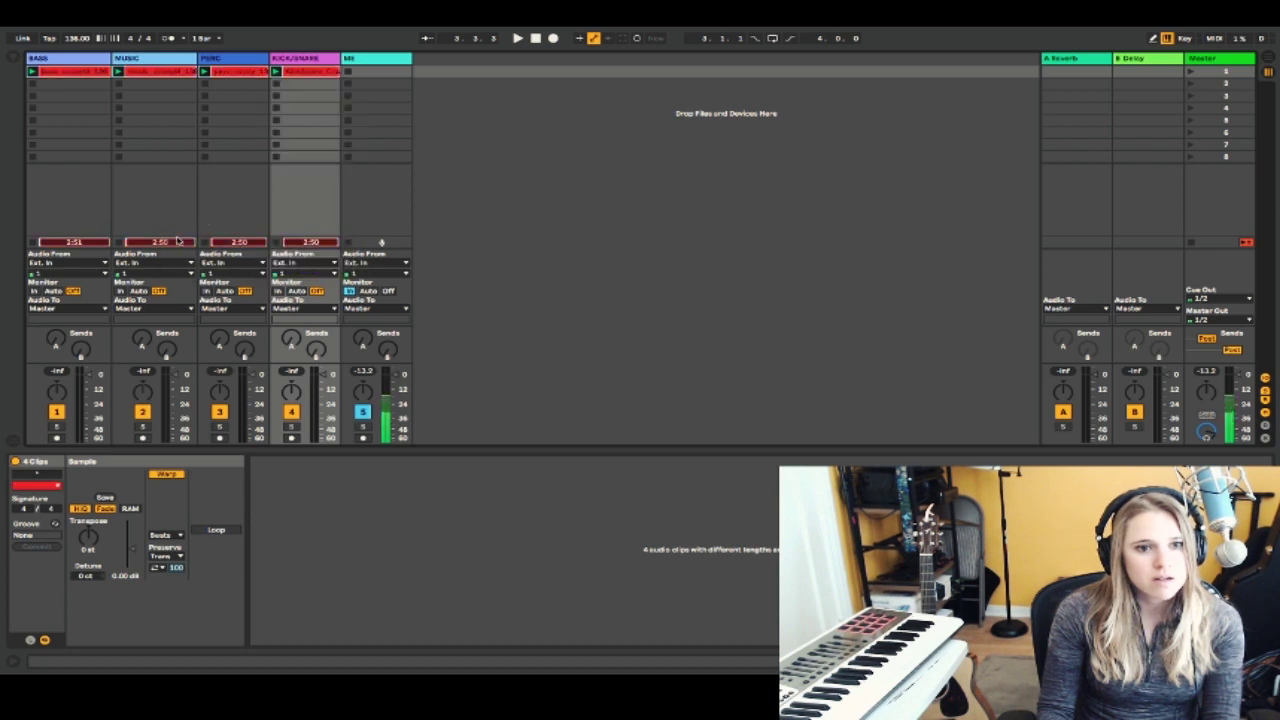
Step: Colour the first scene red in the Master track
click(1219, 74)
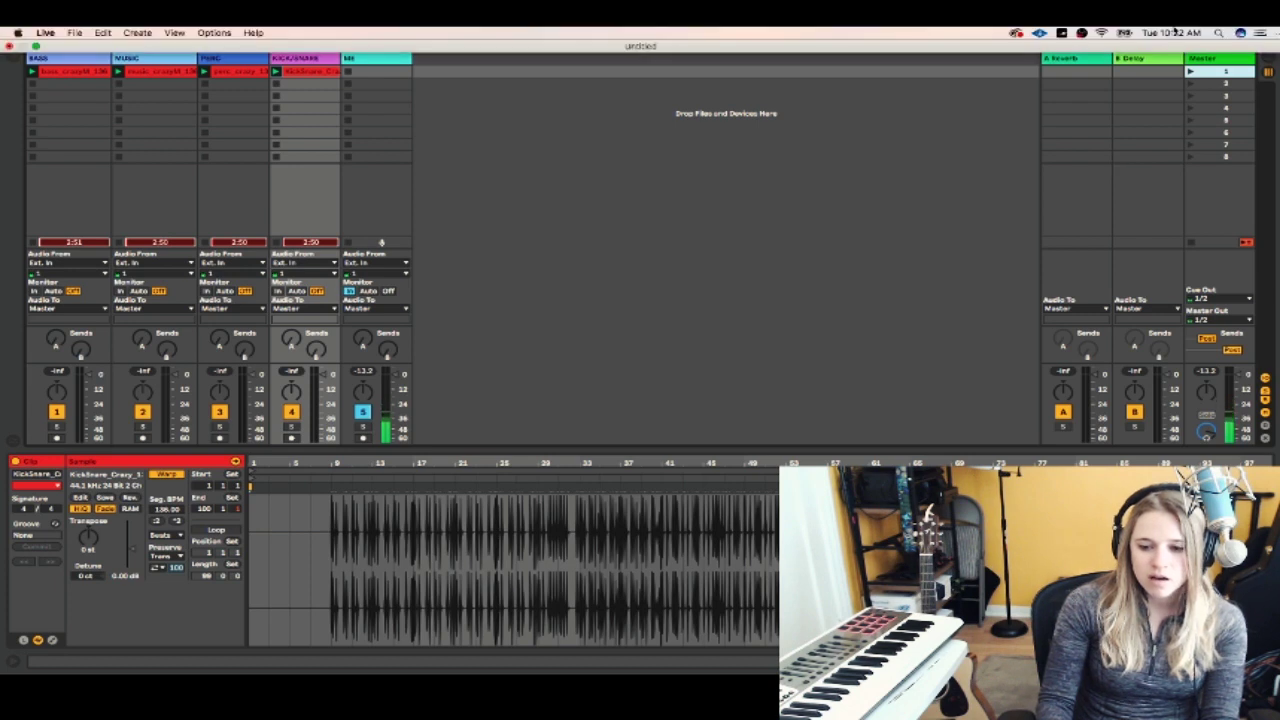
right_click(1217, 76)
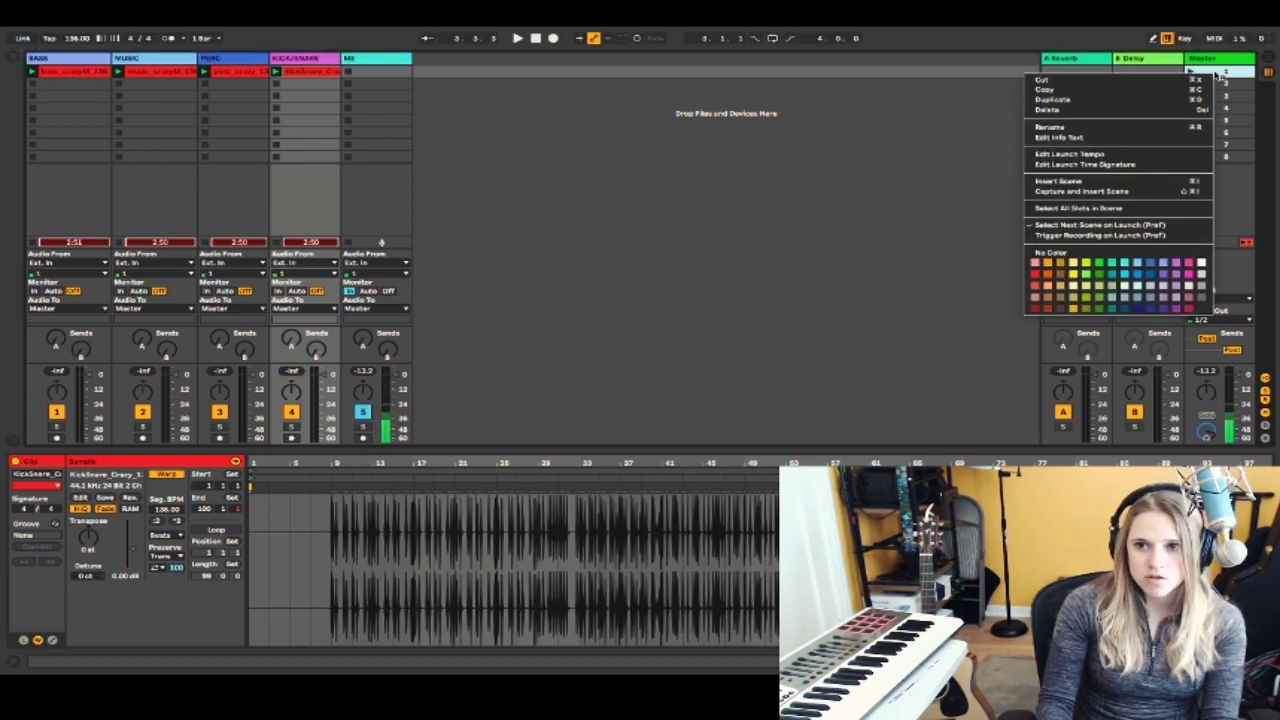
click(1034, 272)
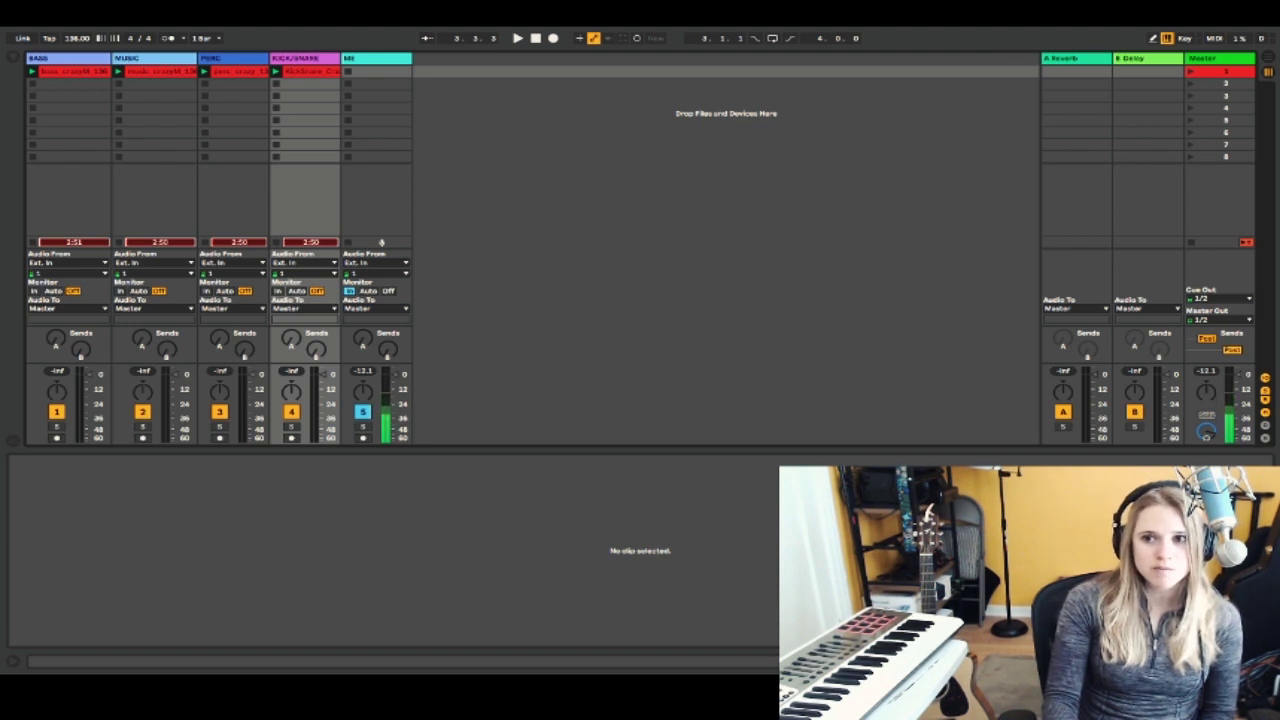
click(1200, 64)
click(1193, 70)
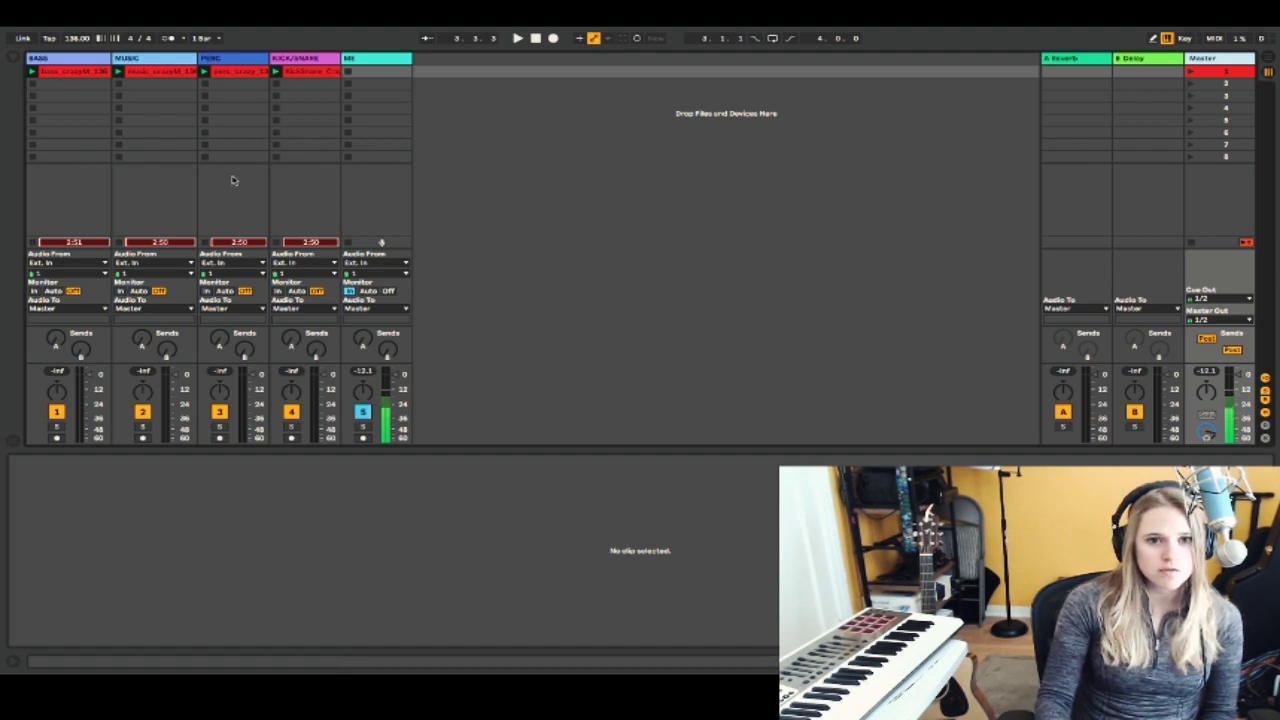
Step: Check the Arrangement view, then launch scene 1 and inspect the BASS, MUSIC and PERC clip waveforms
key(Tab)
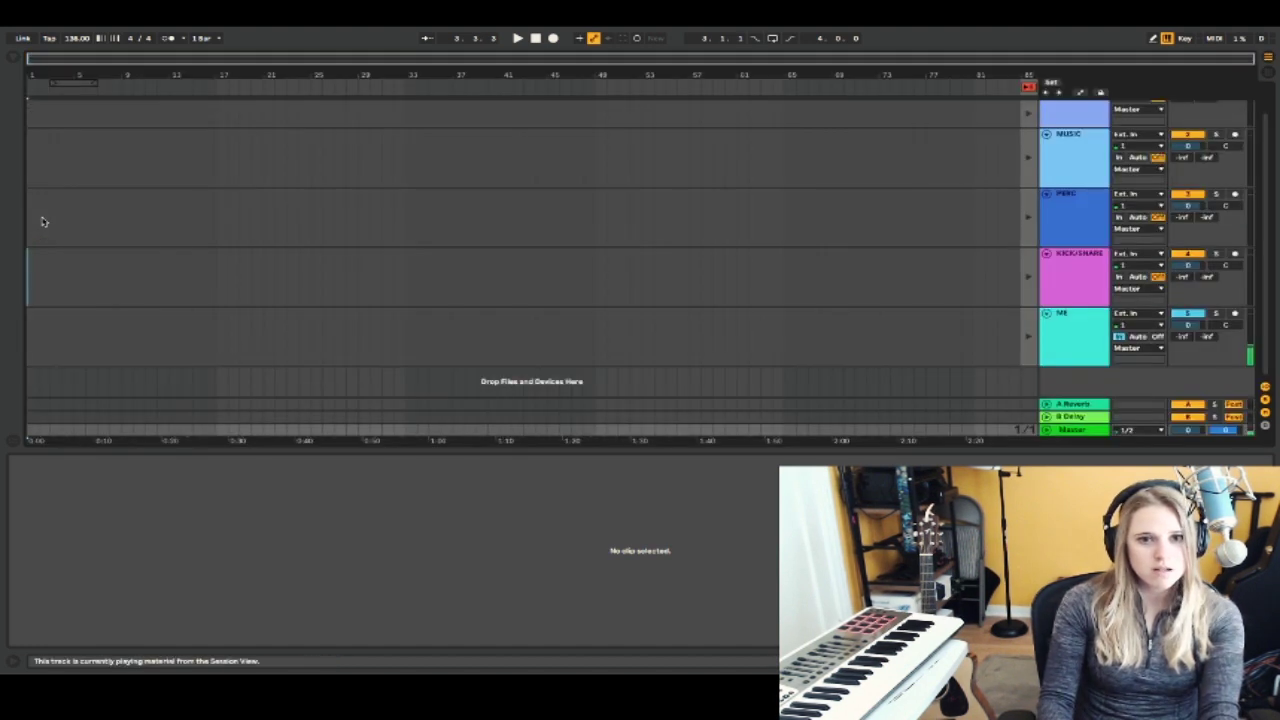
key(Tab)
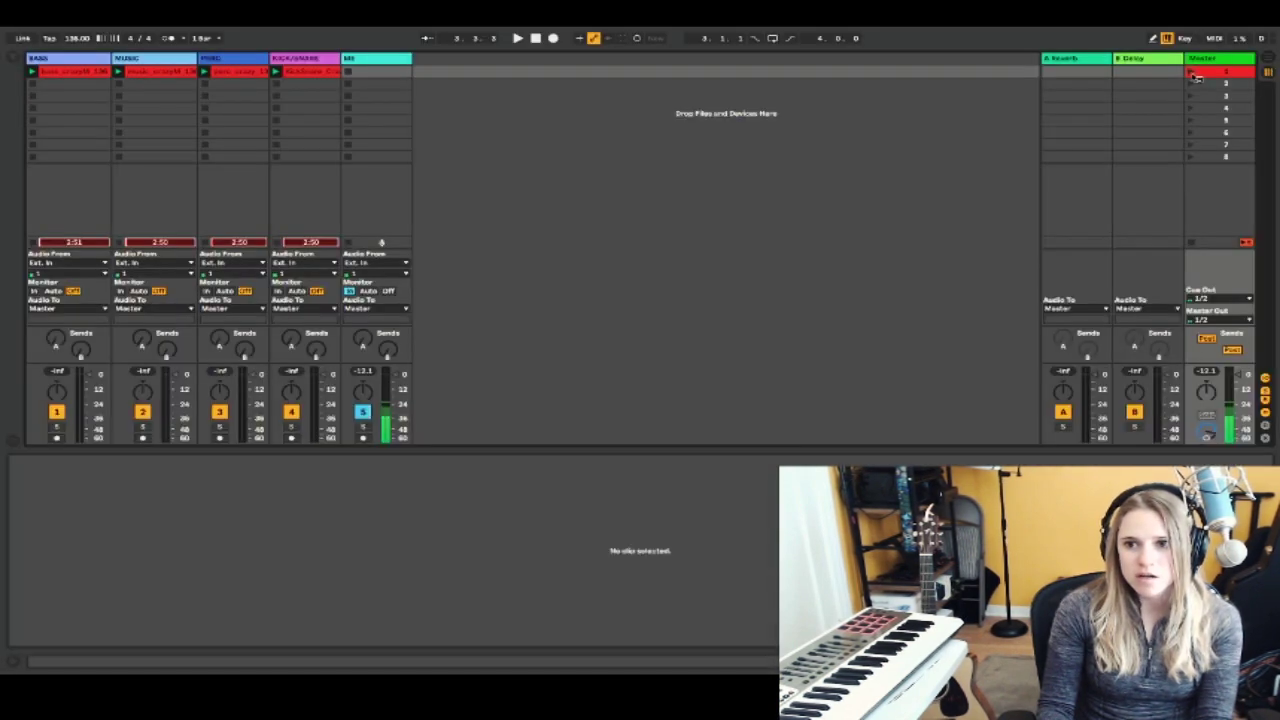
click(1190, 75)
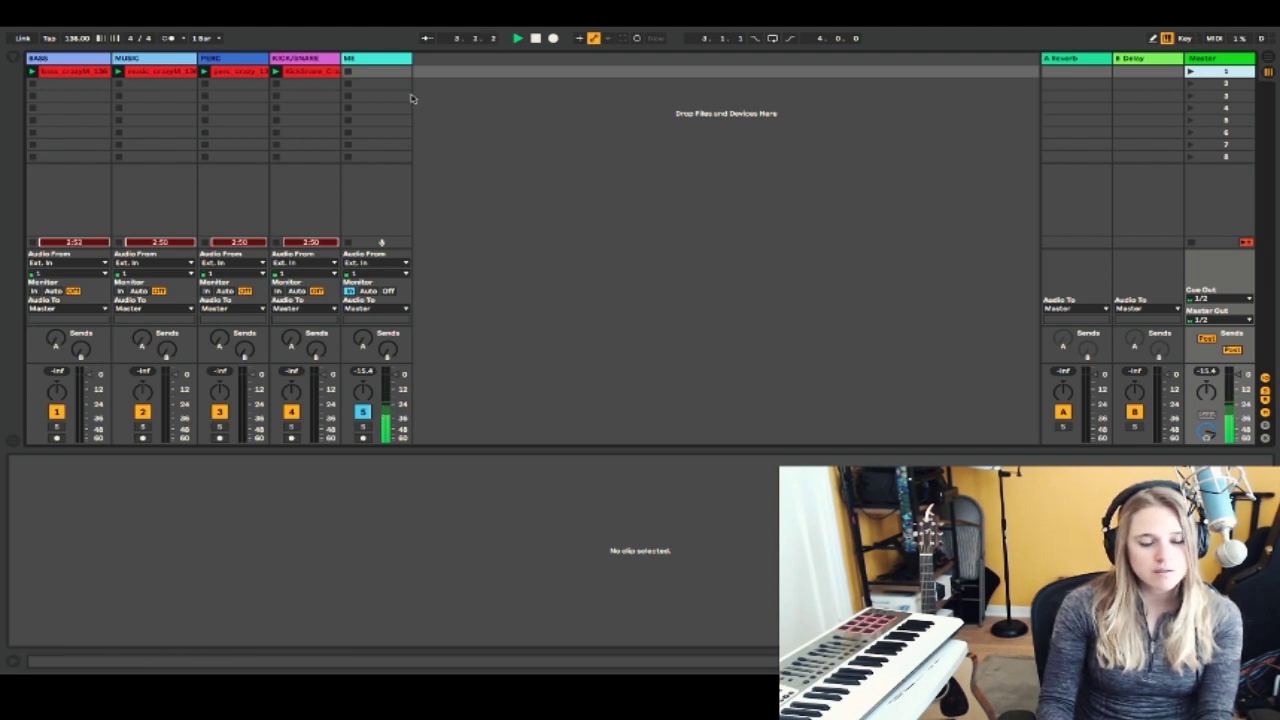
click(68, 74)
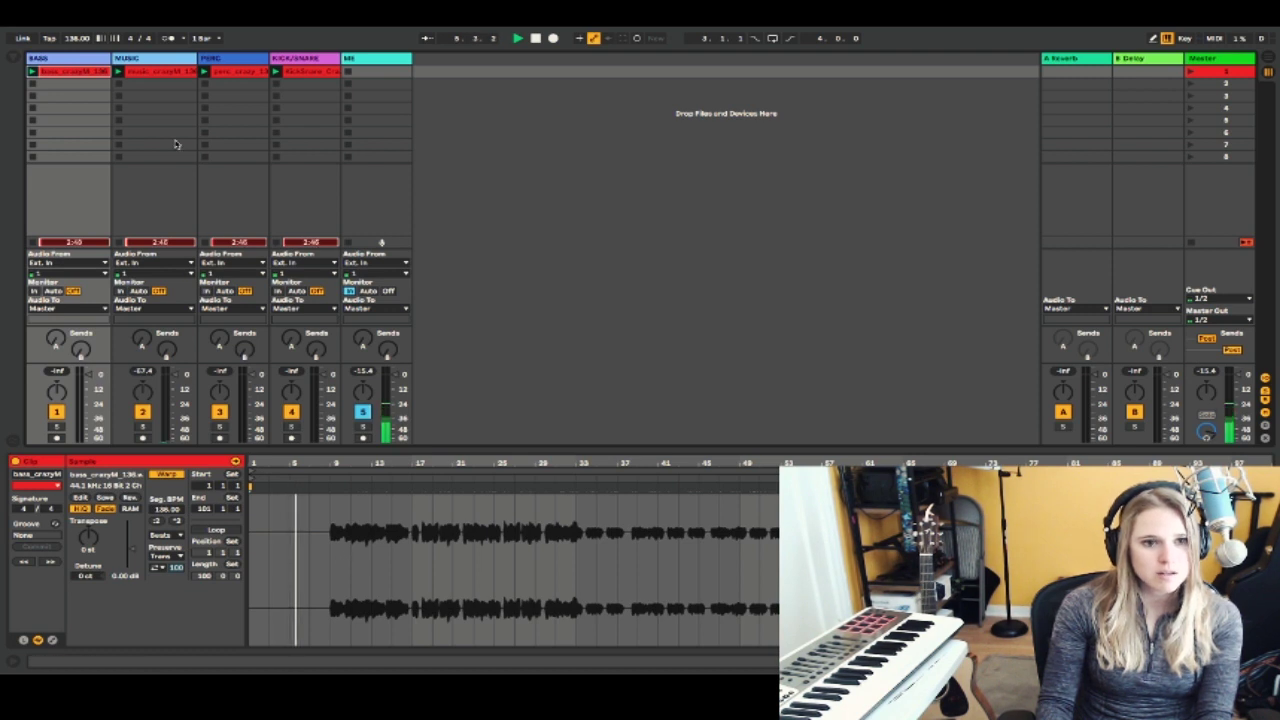
click(160, 74)
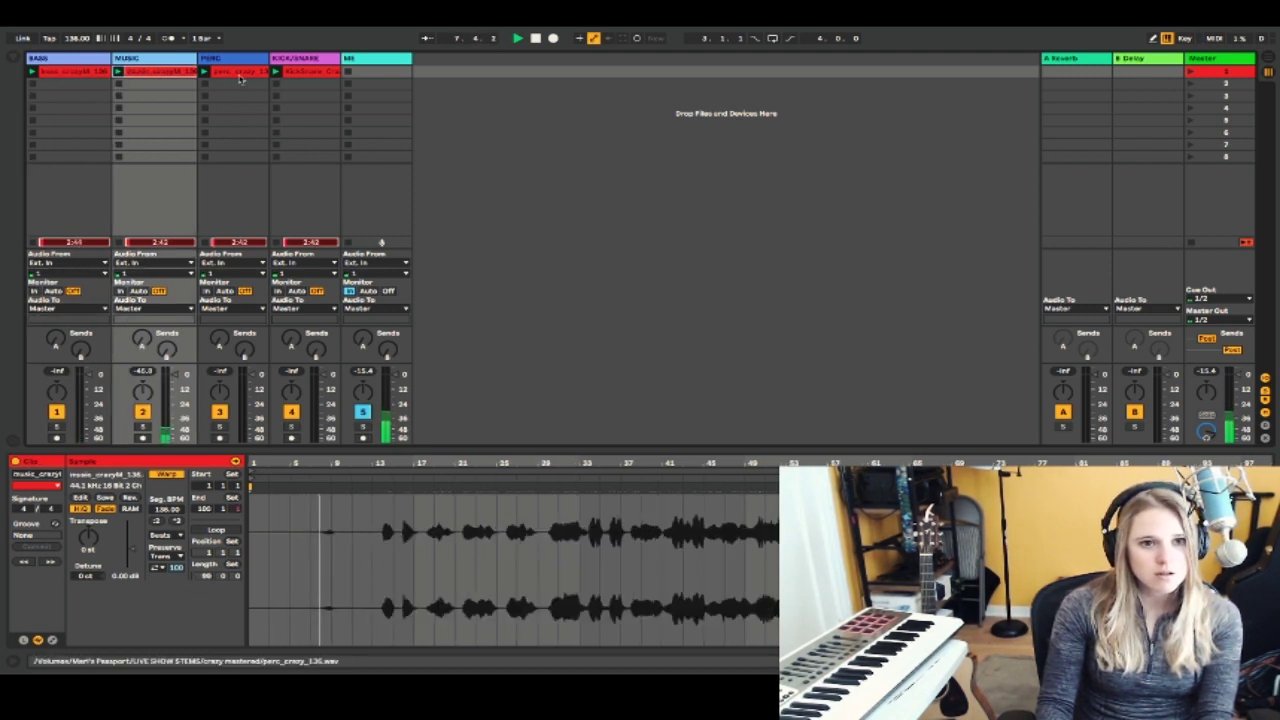
click(240, 76)
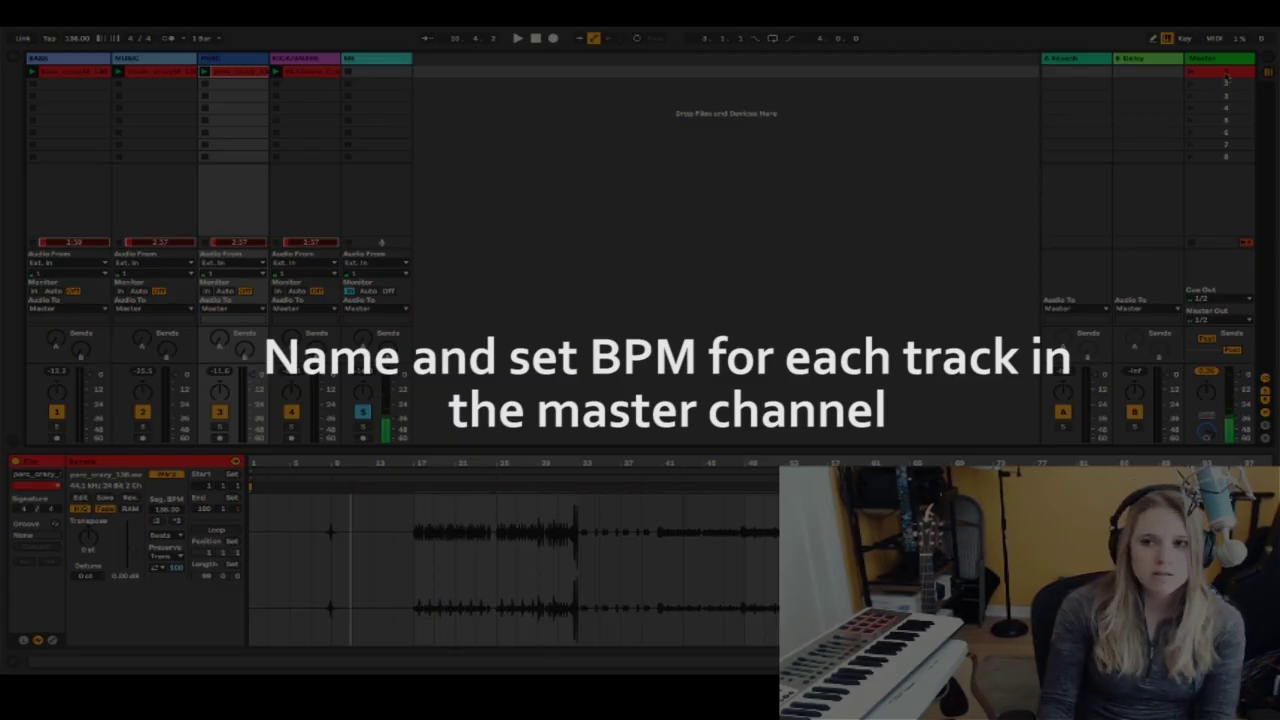
Step: Rename the first scene to 'CRAZY 136bpm'
right_click(1228, 79)
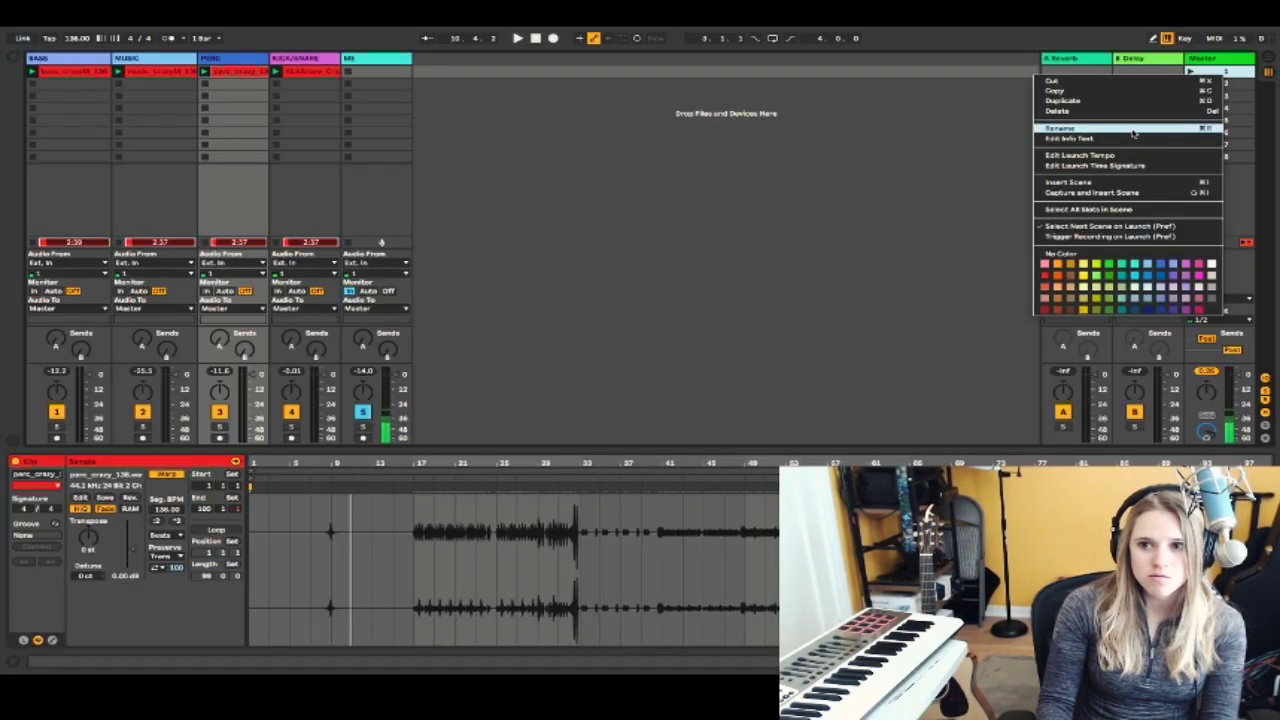
click(1133, 131)
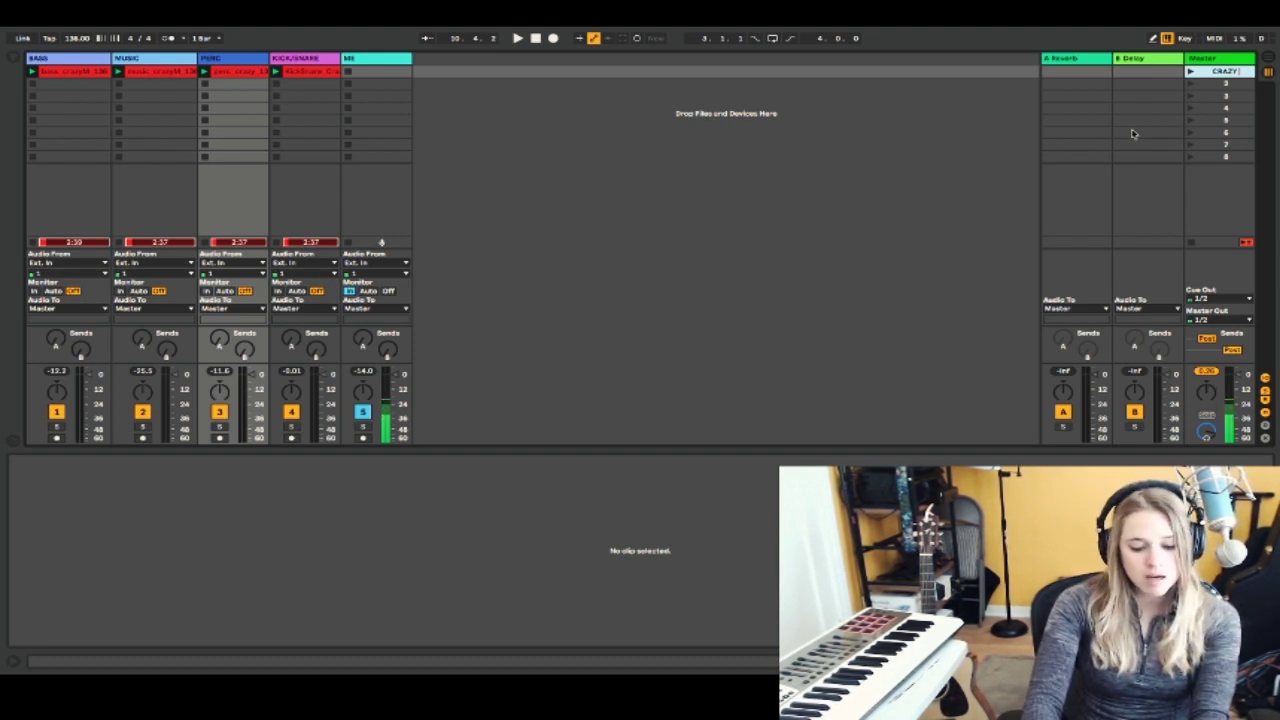
text(CRAZY 136)
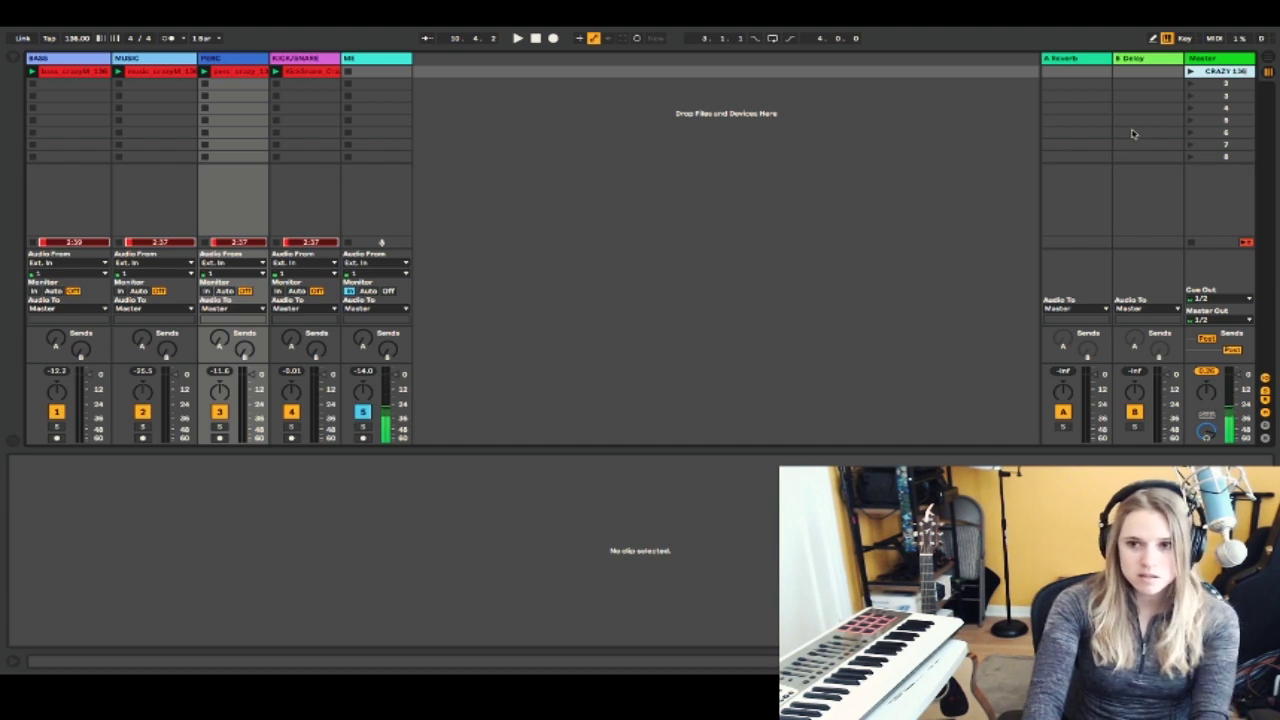
text(bpm)
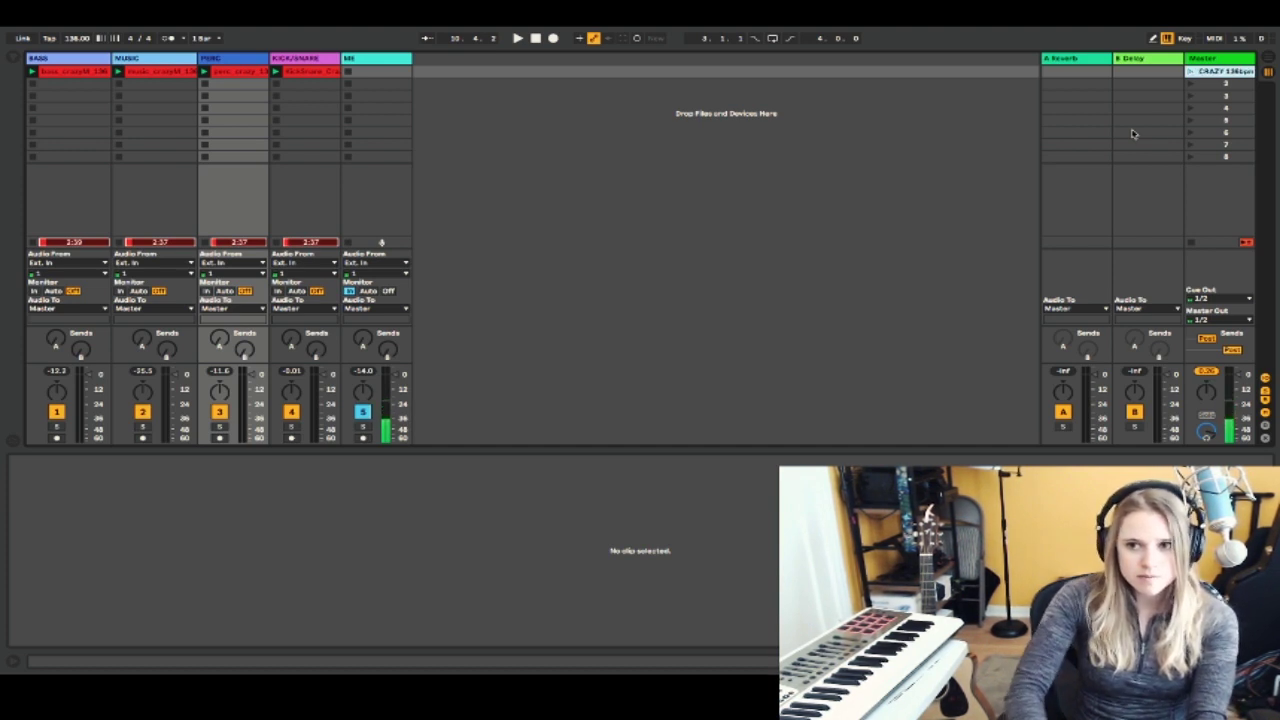
Step: Stop all clips, select the tempo field, and relaunch the CRAZY 136bpm scene
click(1190, 244)
click(74, 40)
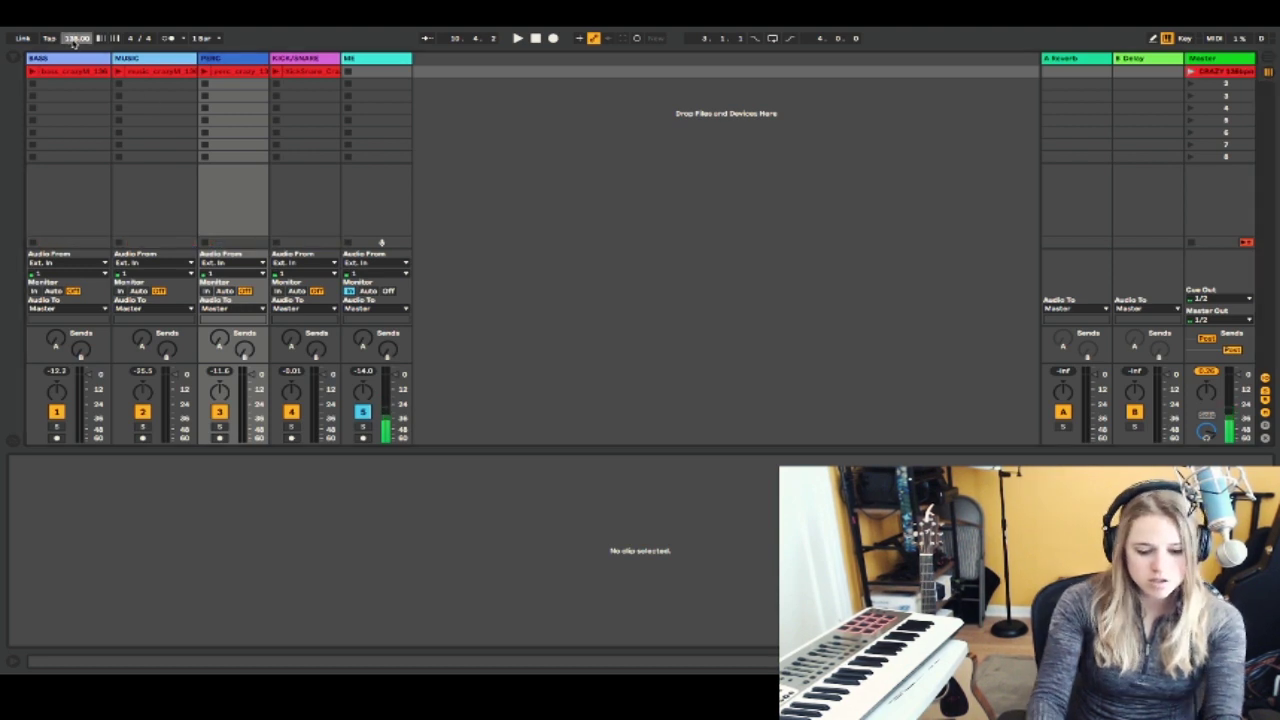
mouse_move(75, 33)
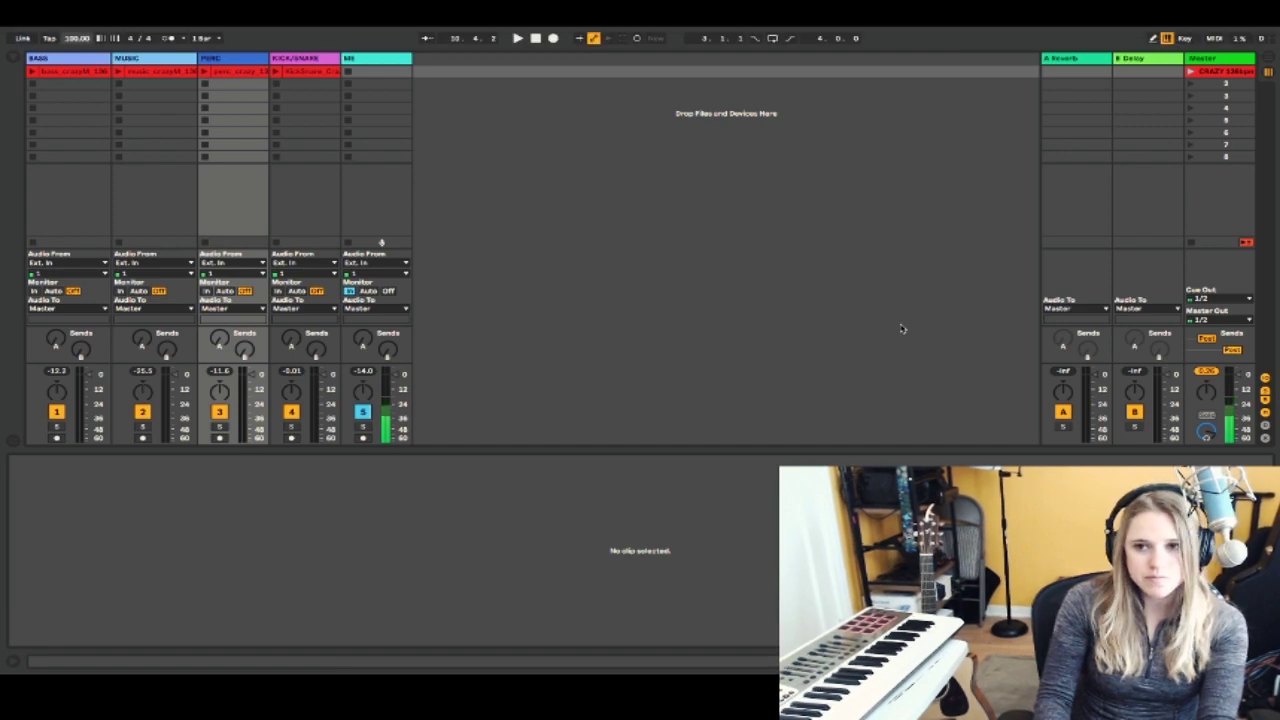
click(1190, 73)
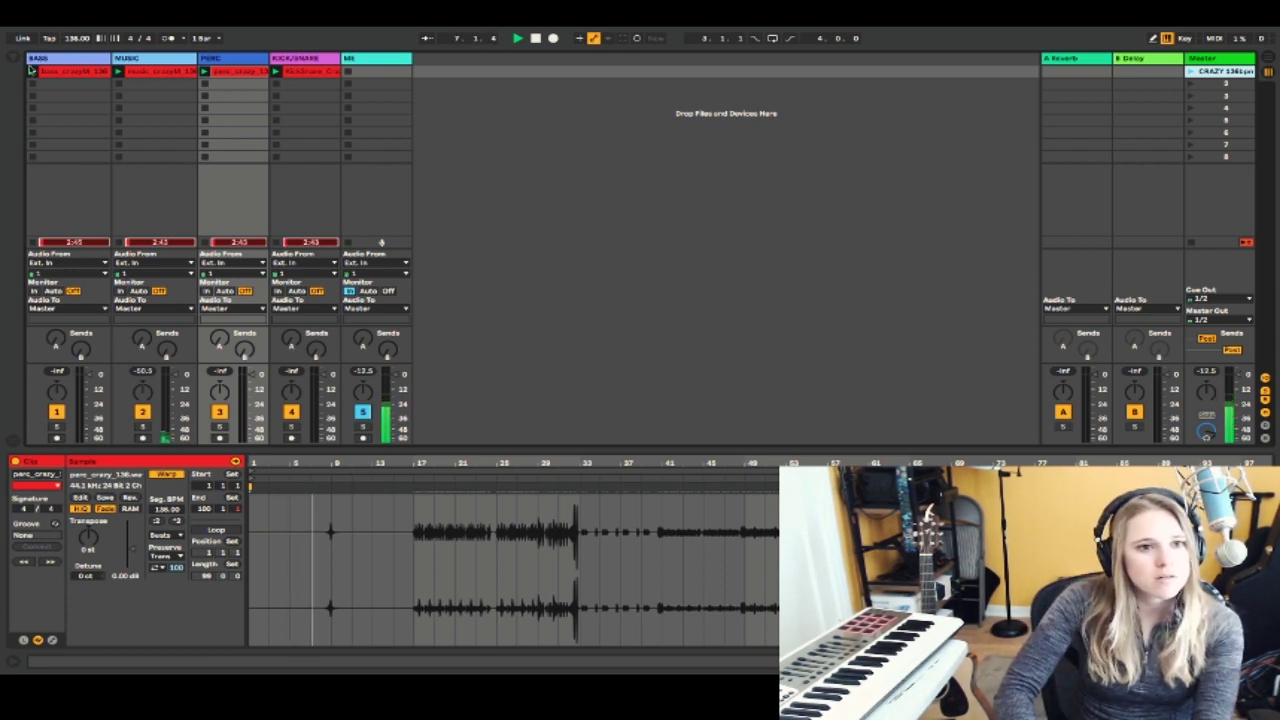
Step: Exit full screen and open the Waiting stems folder inside Live Set stems - Satellite
click(35, 46)
click(778, 101)
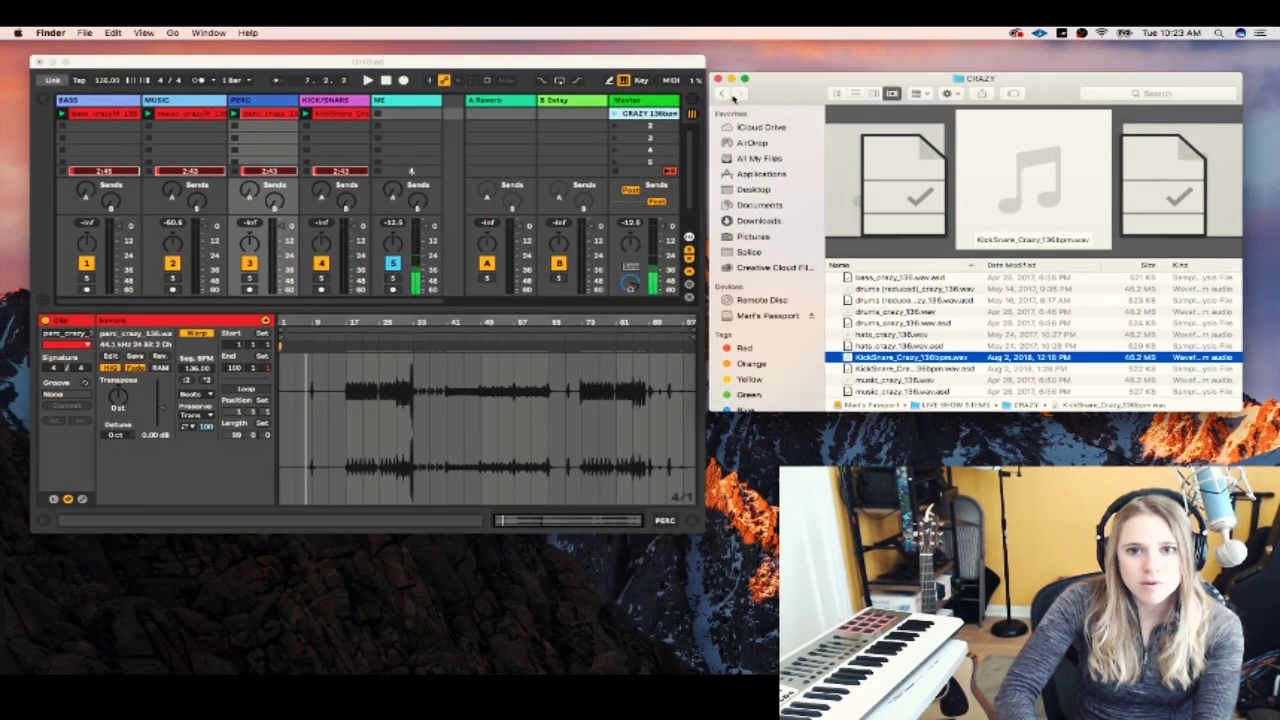
click(730, 95)
scroll(869, 330, down, 3)
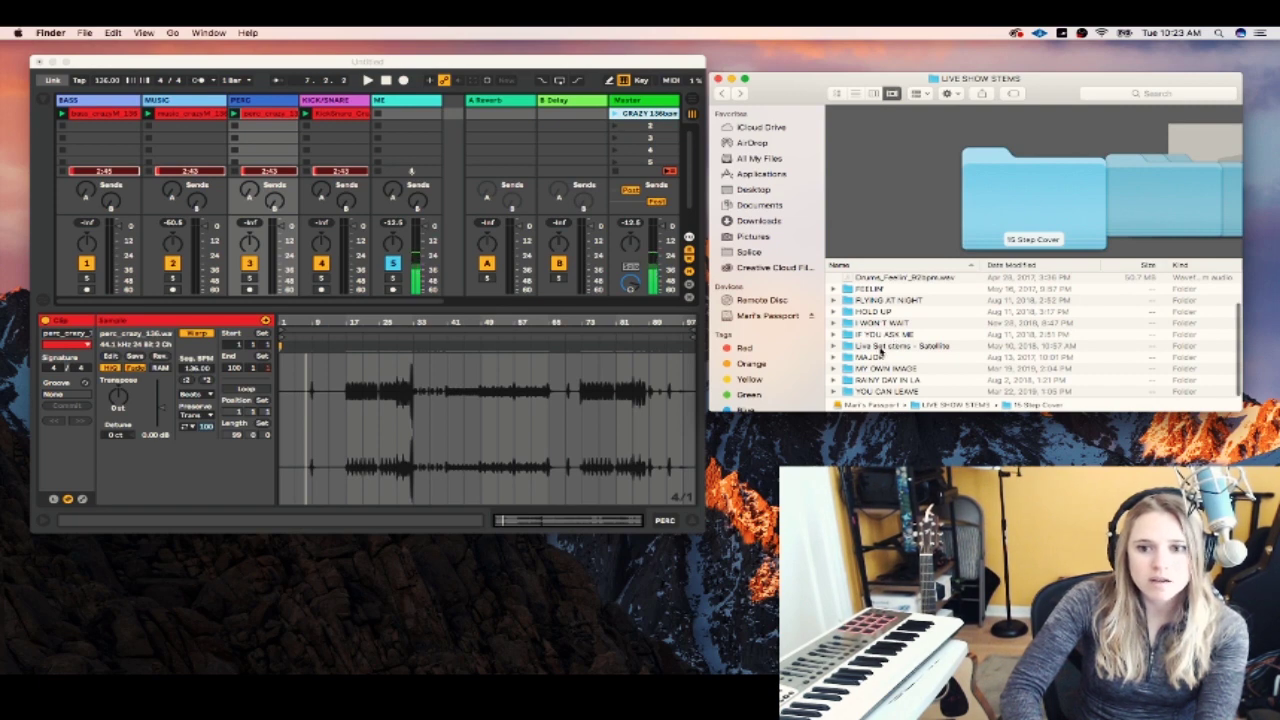
double_click(880, 346)
double_click(873, 315)
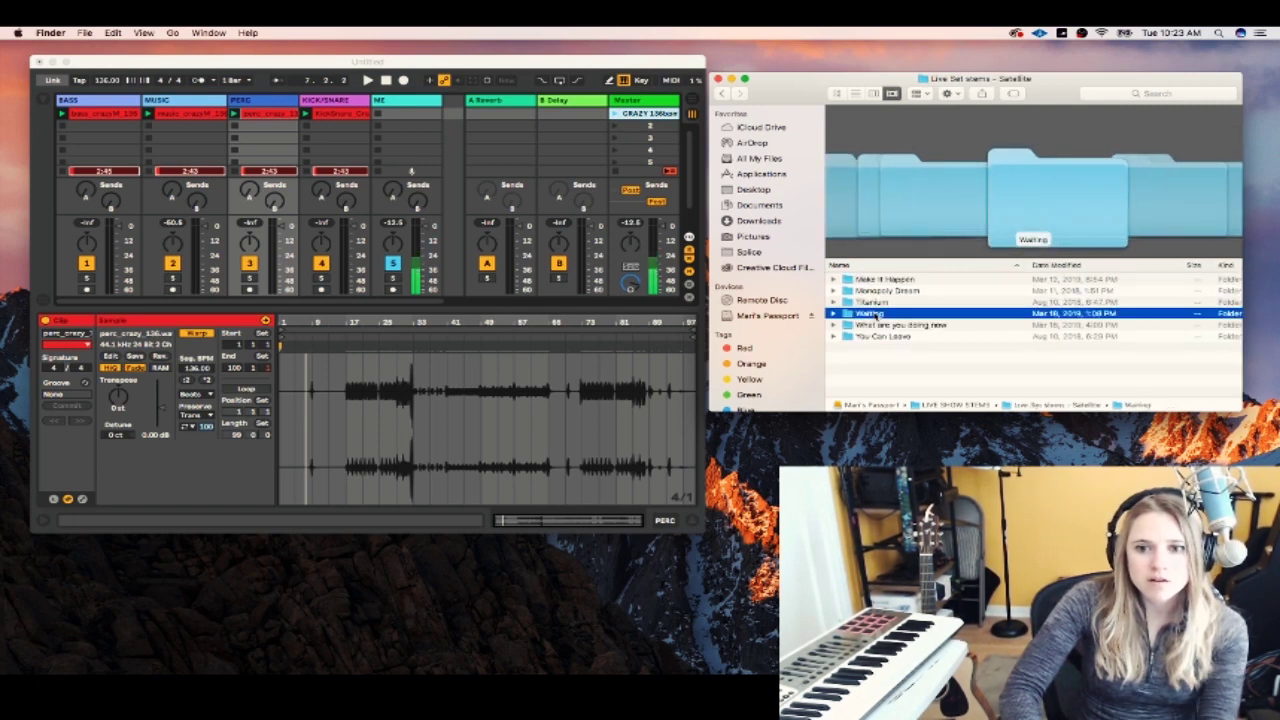
scroll(869, 290, up, 2)
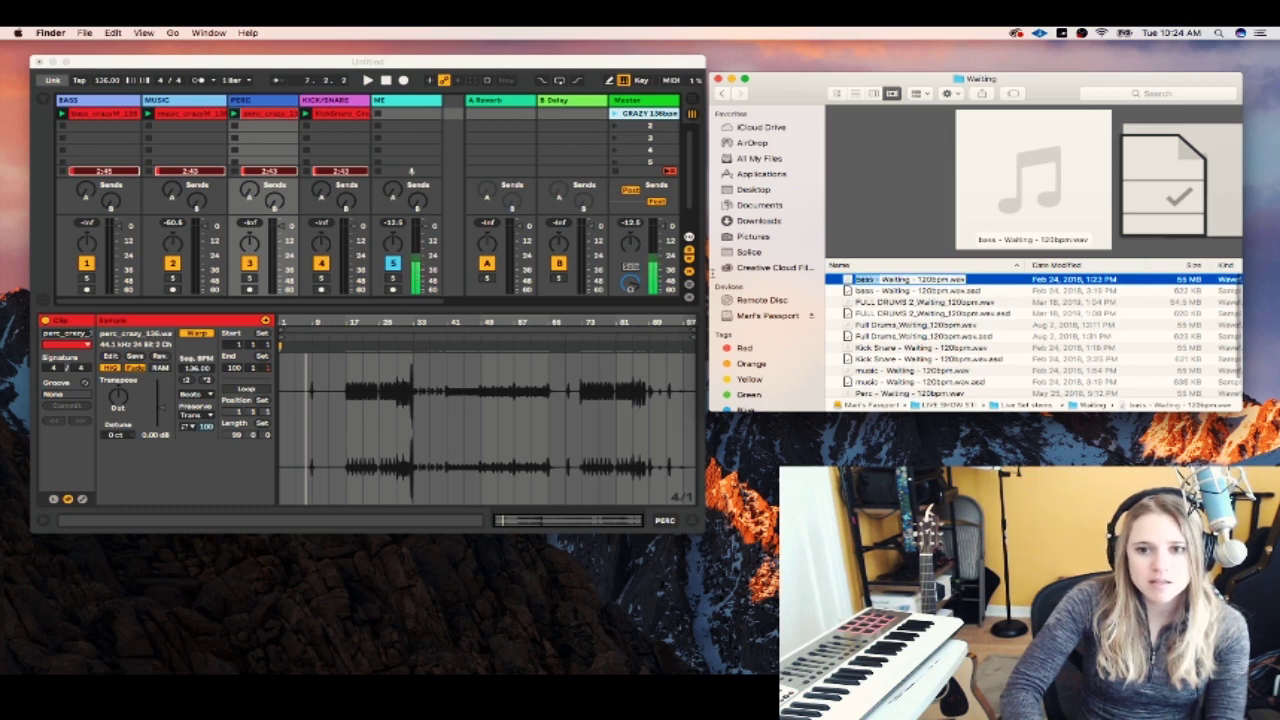
key(Down)
key(Down)
key(Down)
Step: Drop the bass, Kick Snare, music and Perc Waiting stems into row 2 of their tracks, then go fullscreen
drag(862, 281, 120, 132)
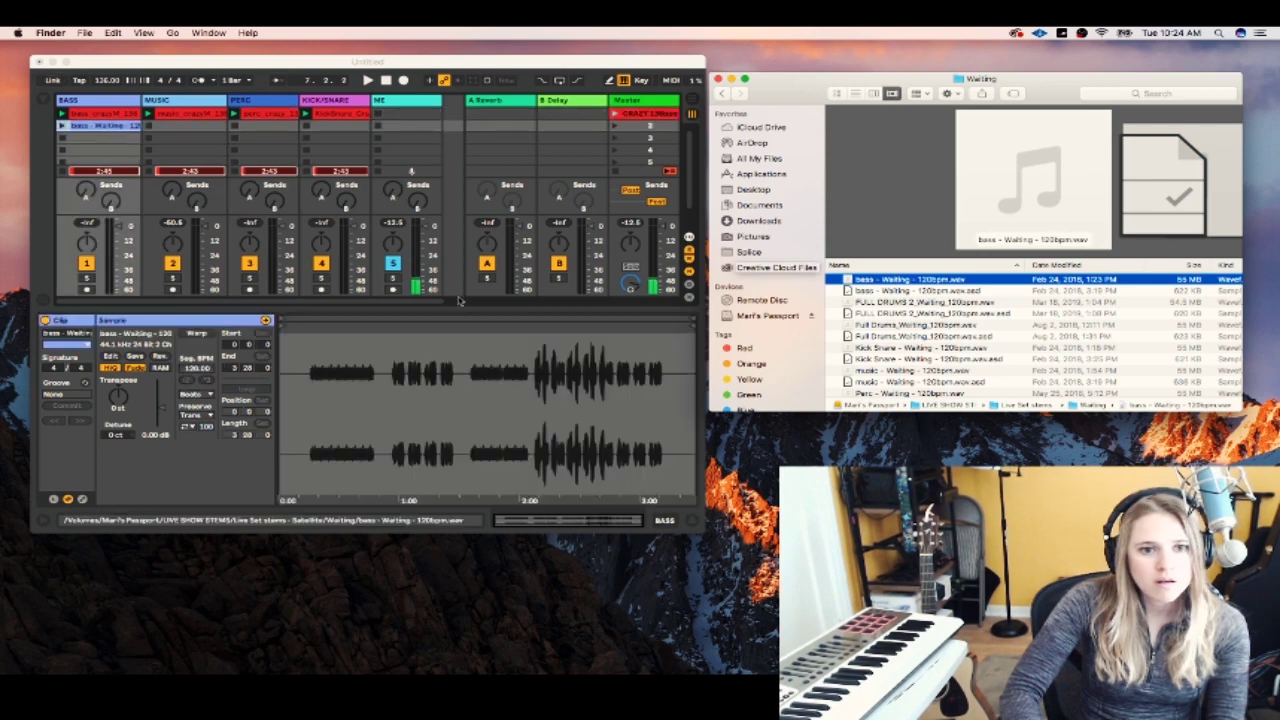
click(916, 325)
click(916, 347)
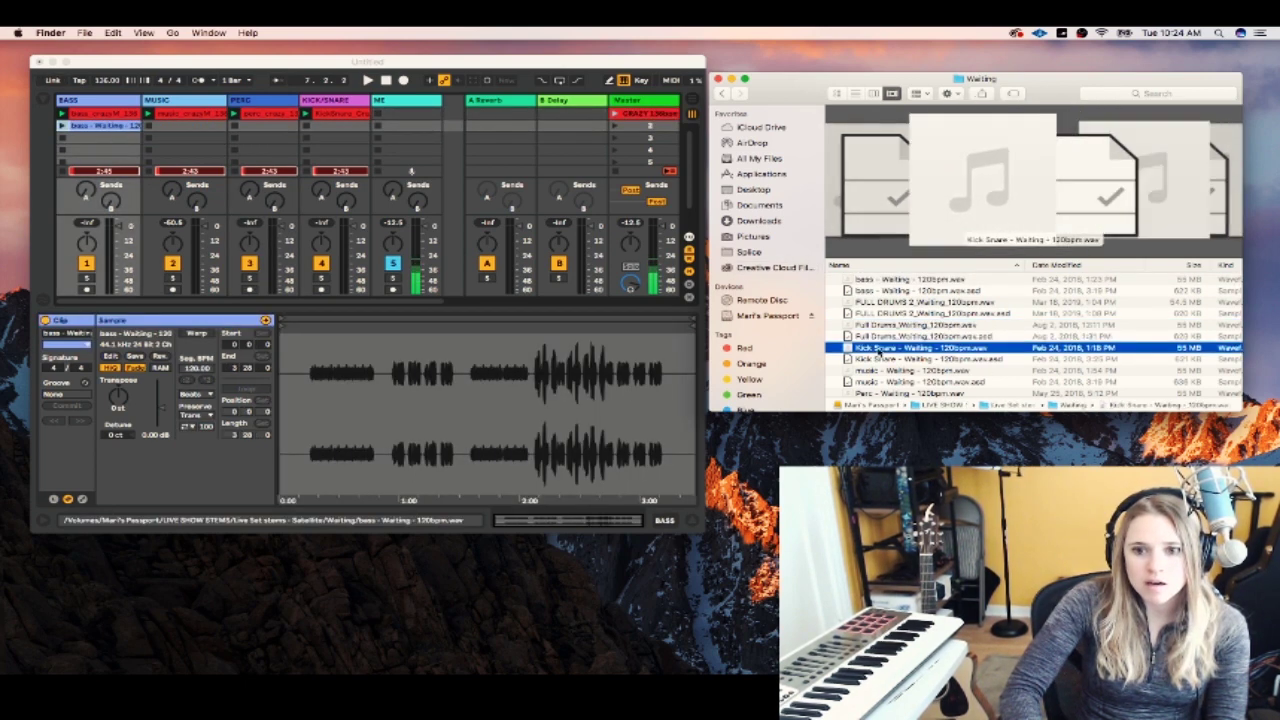
drag(916, 347, 336, 127)
scroll(803, 328, down, 1)
scroll(880, 340, down, 2)
click(883, 346)
drag(883, 346, 185, 130)
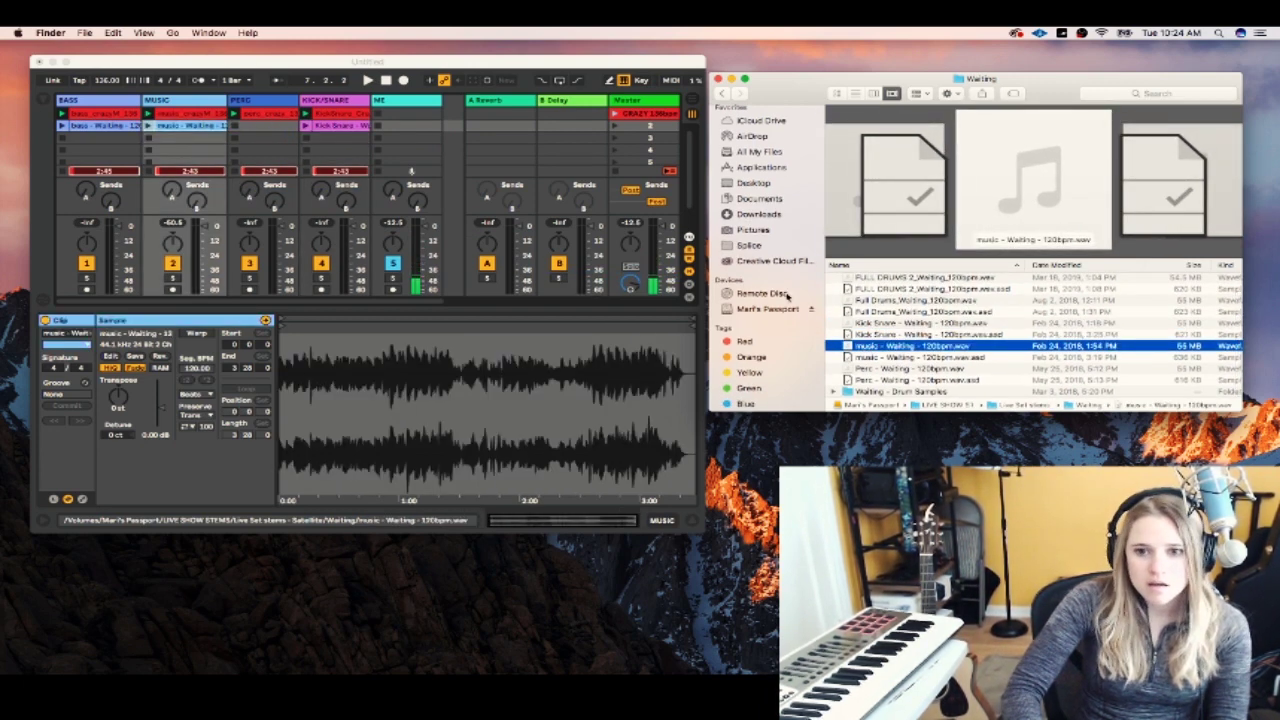
drag(850, 368, 263, 125)
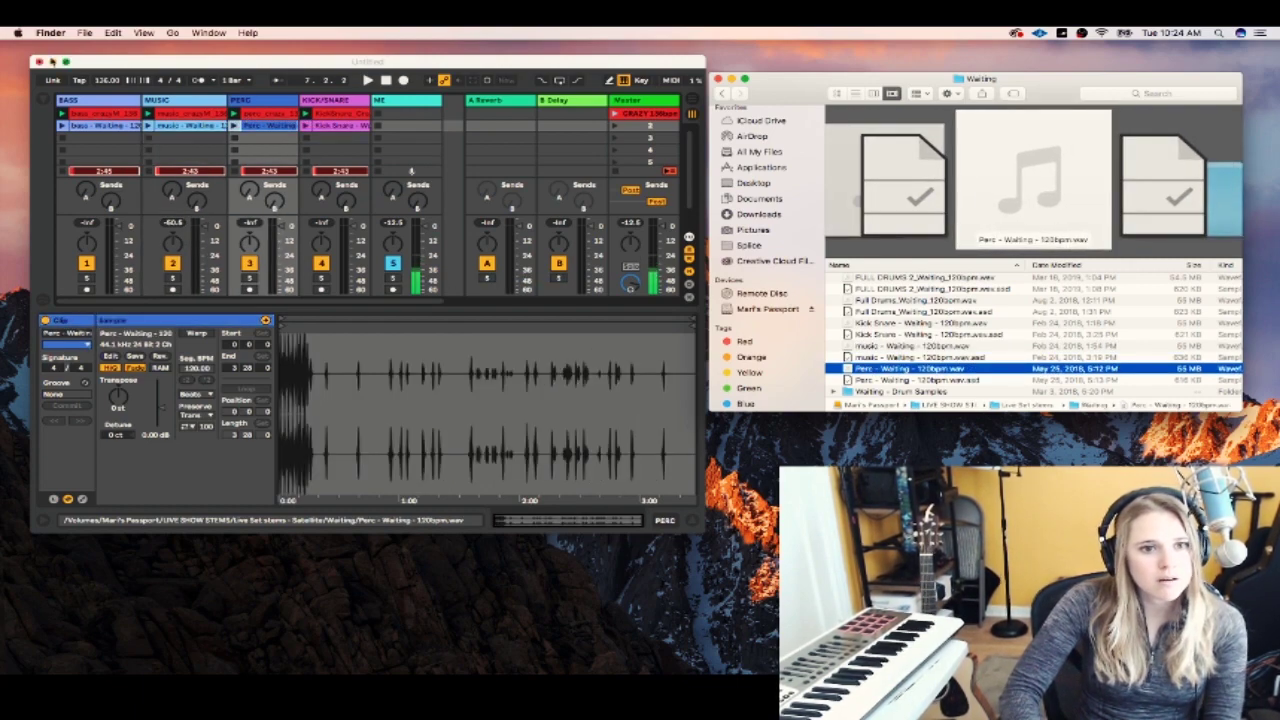
click(64, 62)
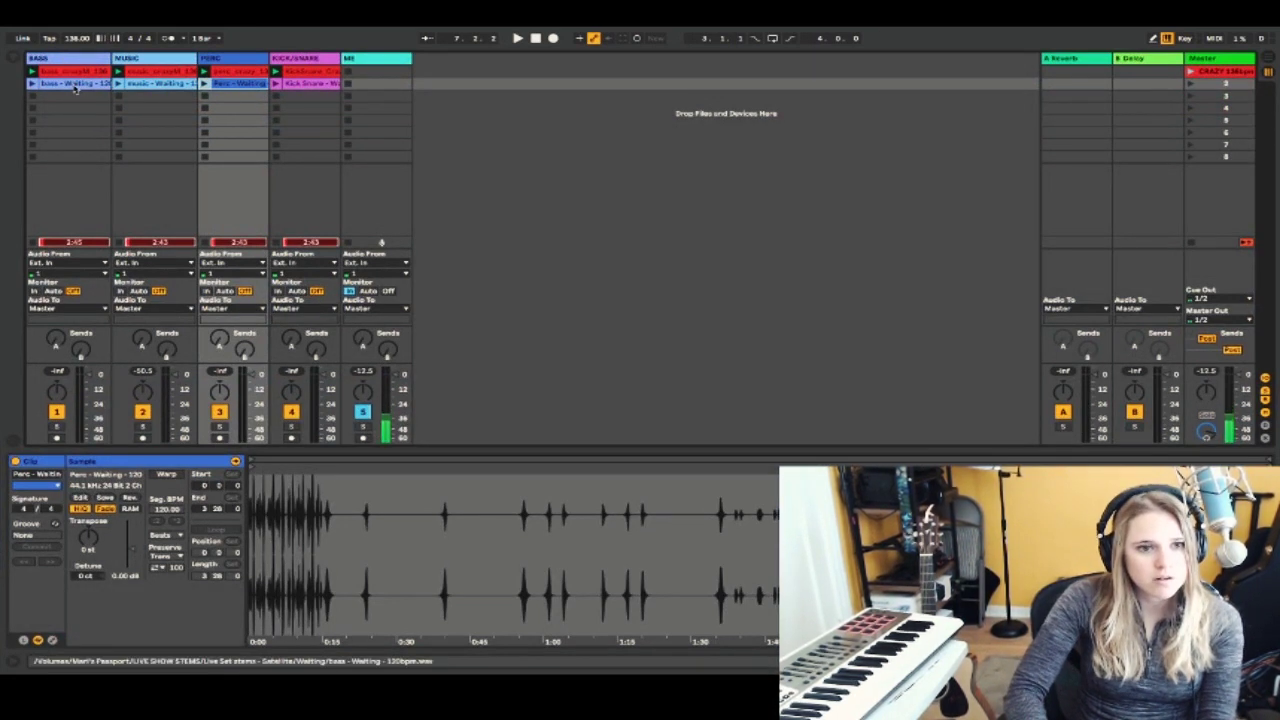
Step: Select the four Waiting clips and colour them blue
click(74, 86)
shift+click(312, 86)
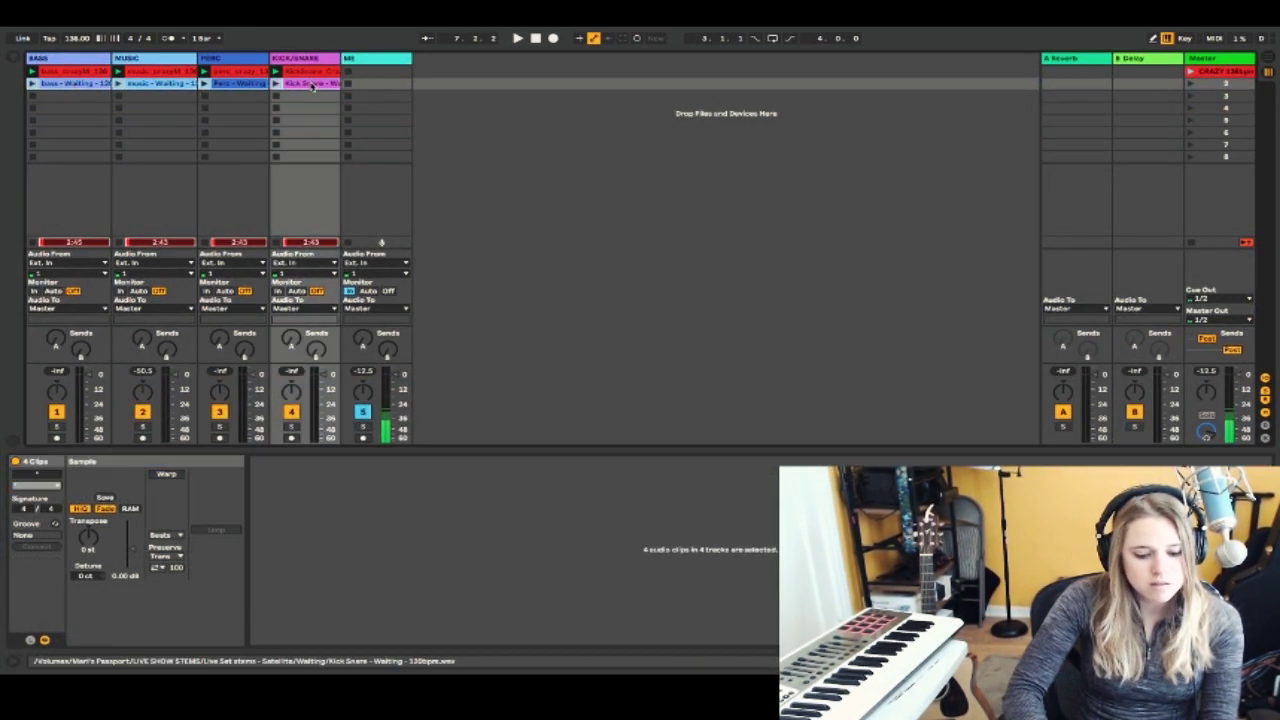
right_click(314, 87)
click(426, 284)
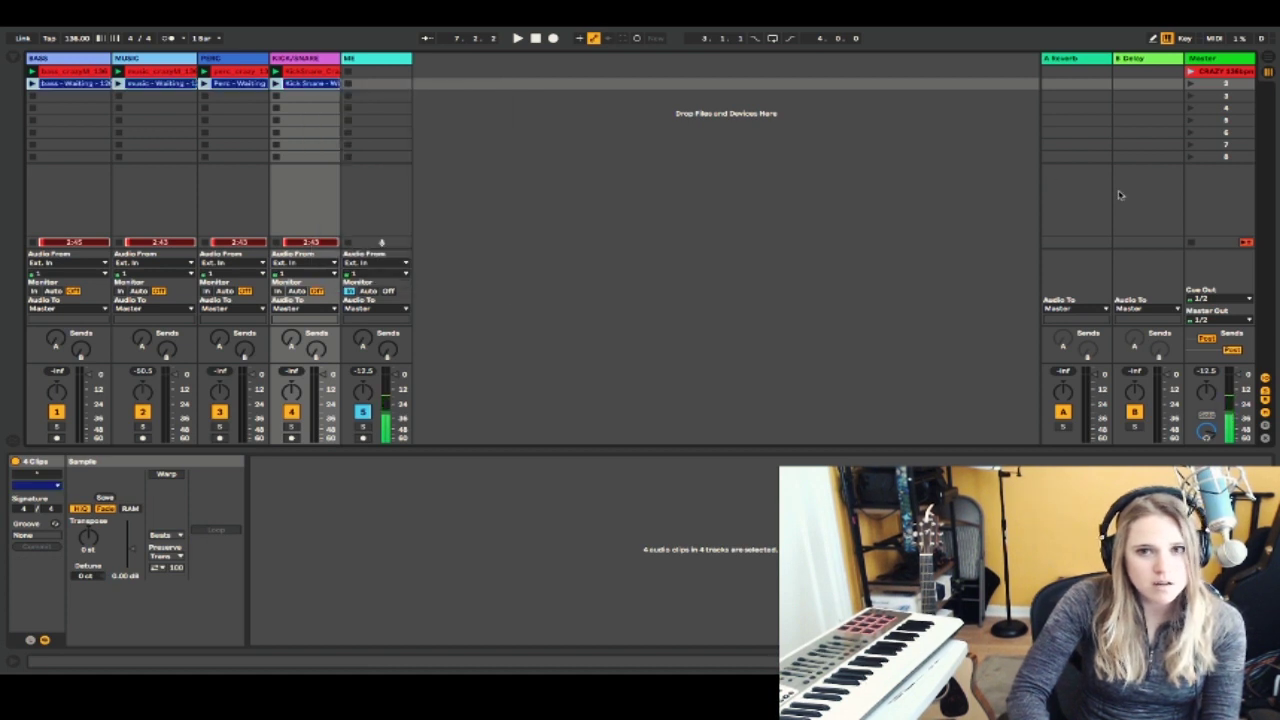
Step: Name the second scene 'Waiting 120bpm' and launch it so the tempo reads 120 BPM
click(1205, 84)
right_click(1210, 88)
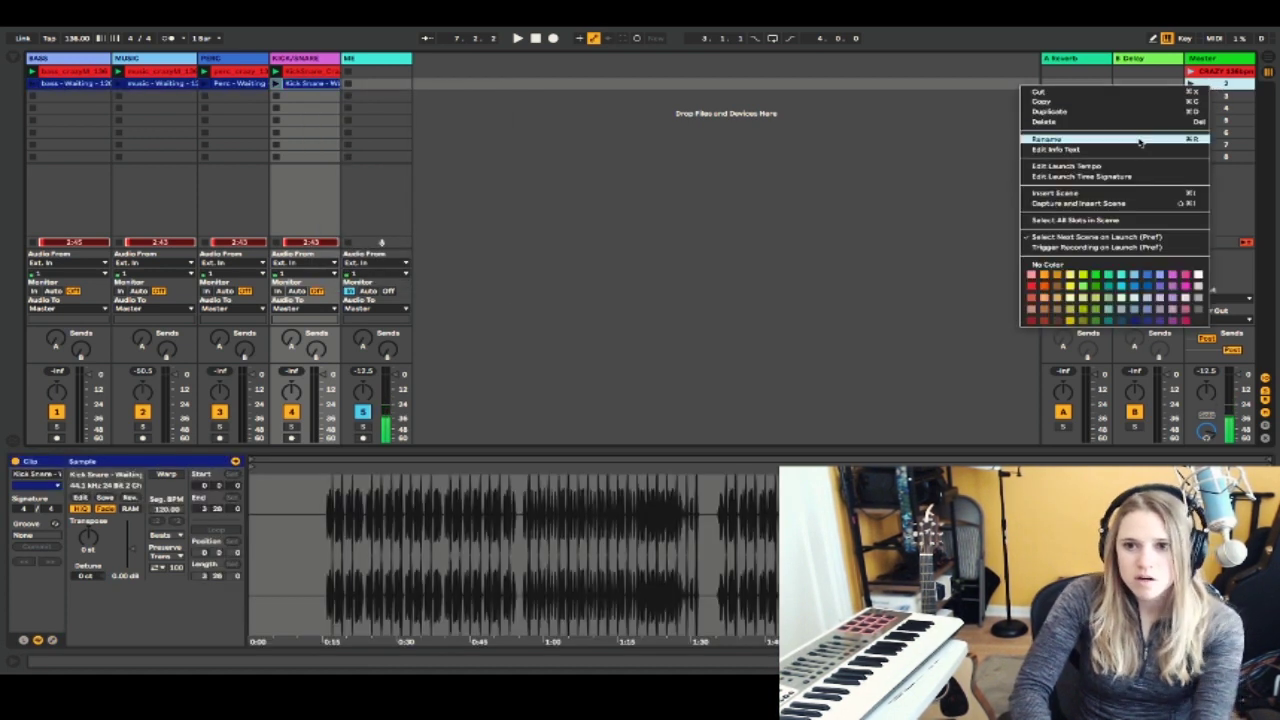
click(1140, 143)
text(Waiting)
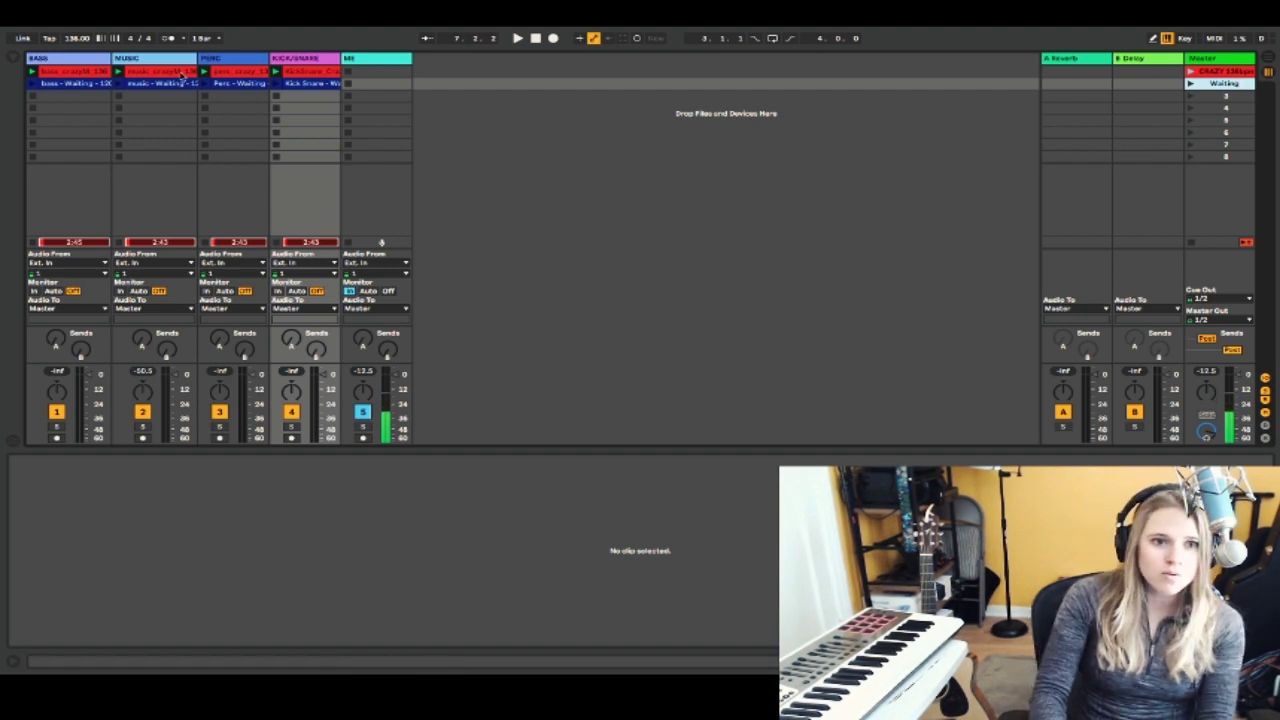
key(Return)
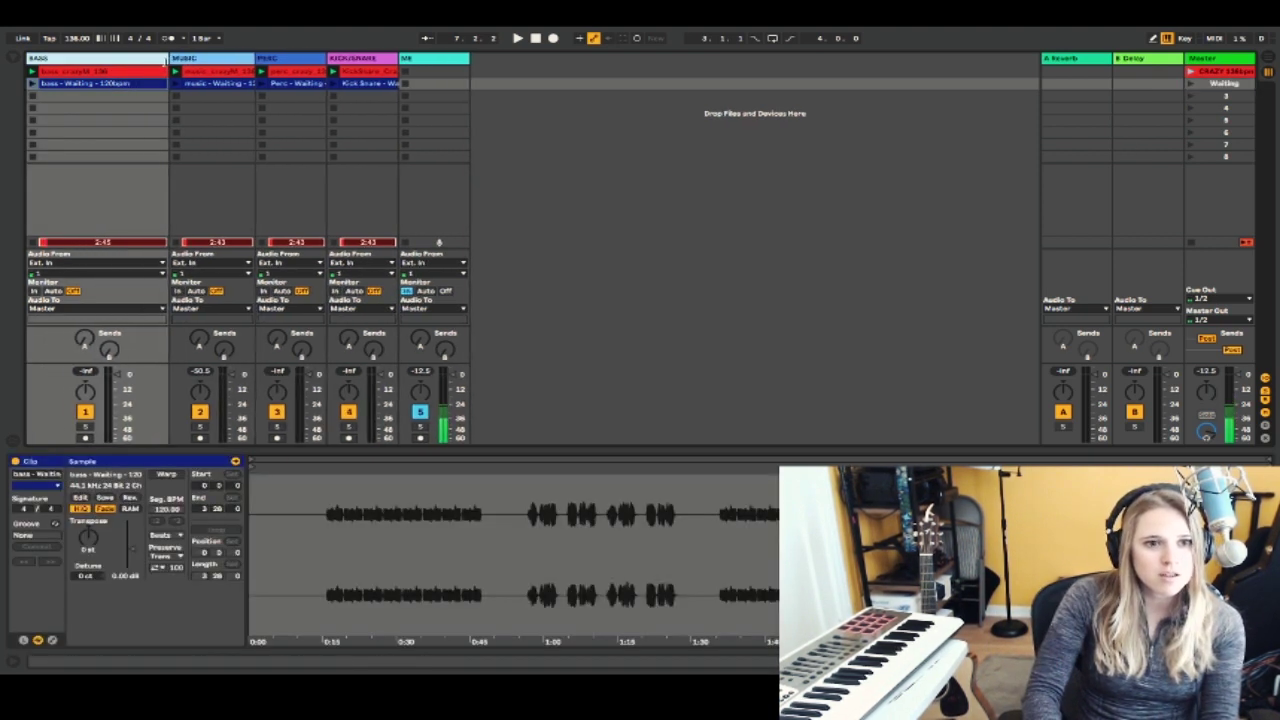
right_click(1230, 85)
click(1157, 145)
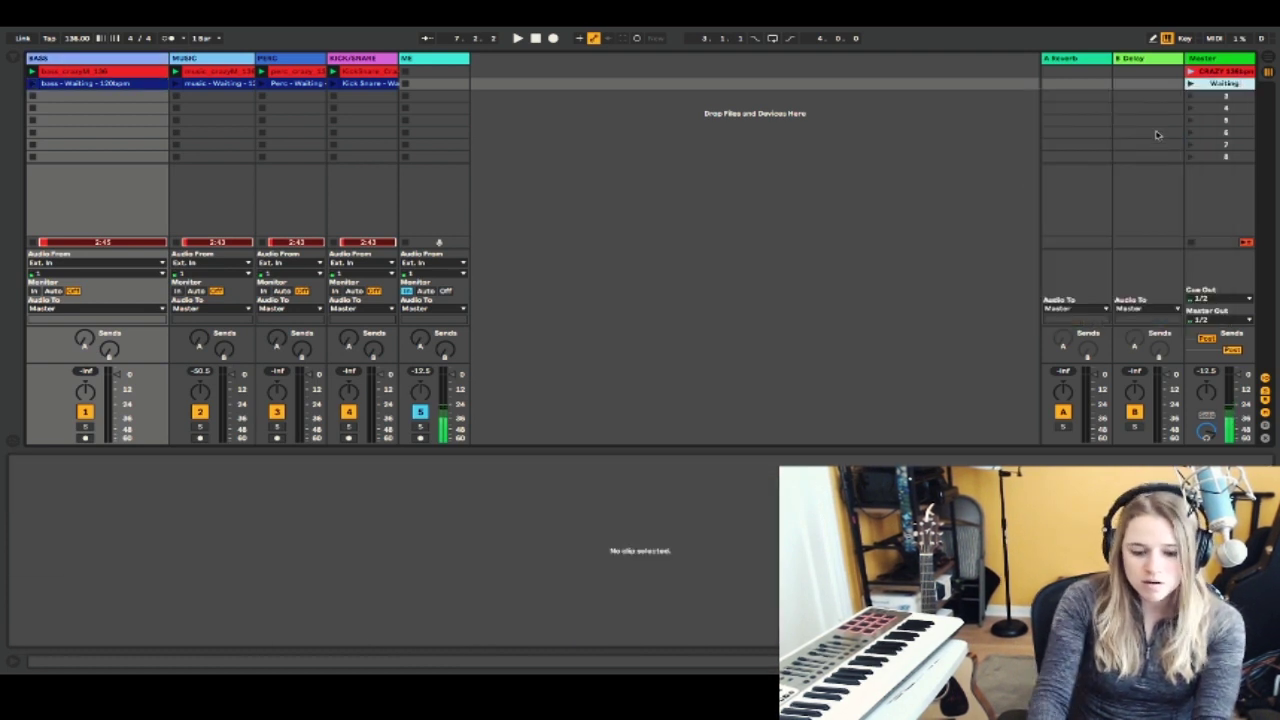
text(20bpm)
key(Return)
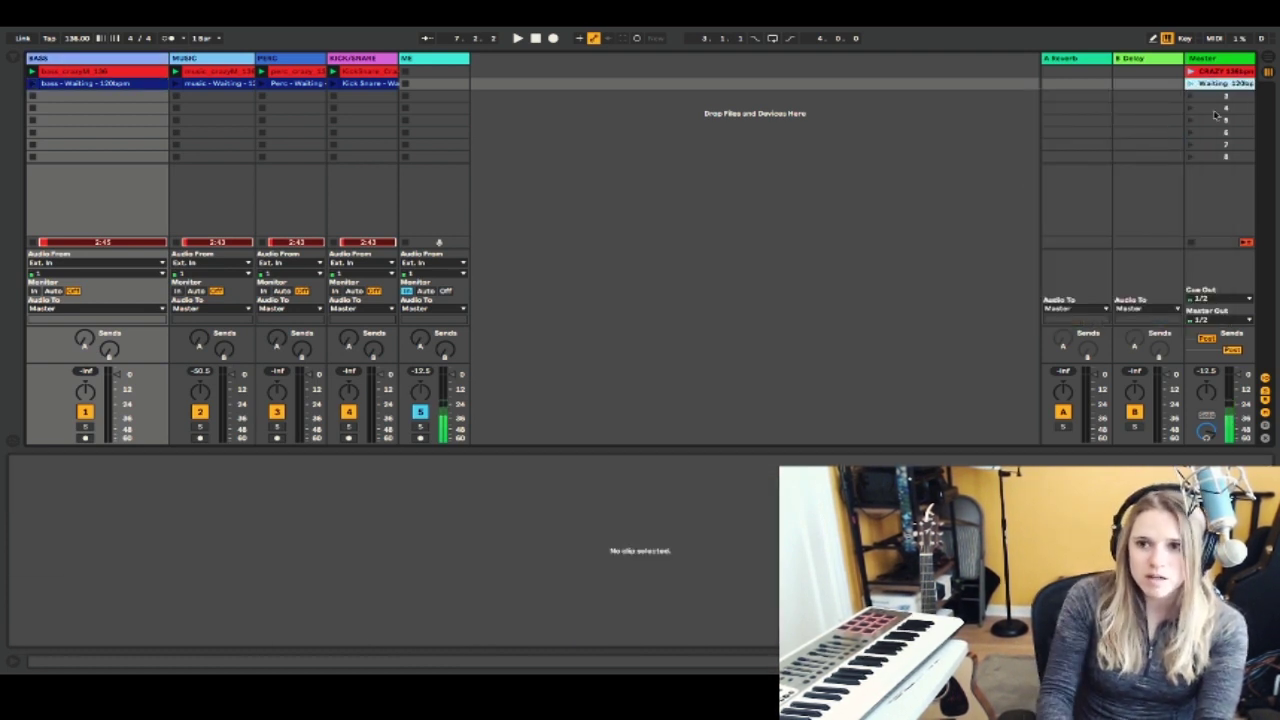
click(1191, 85)
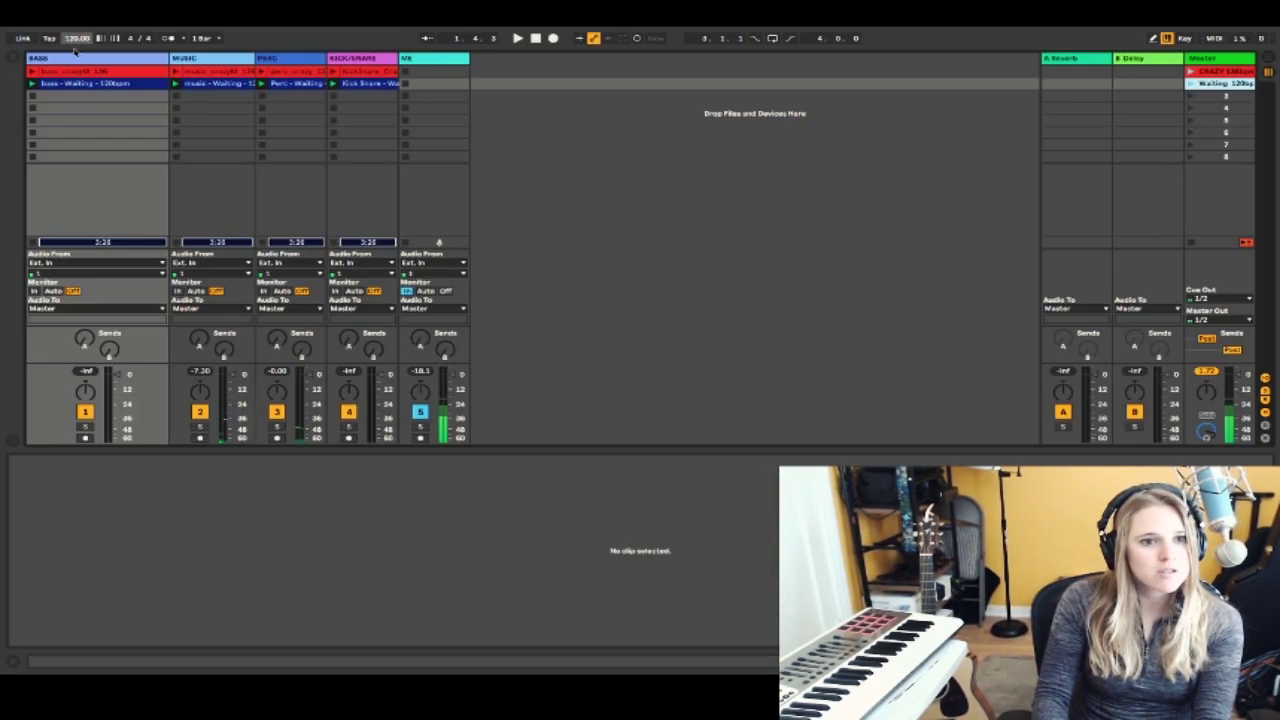
Step: Step through the Waiting clips and switch on Warp for the Perc and Kick Snare clips
click(92, 84)
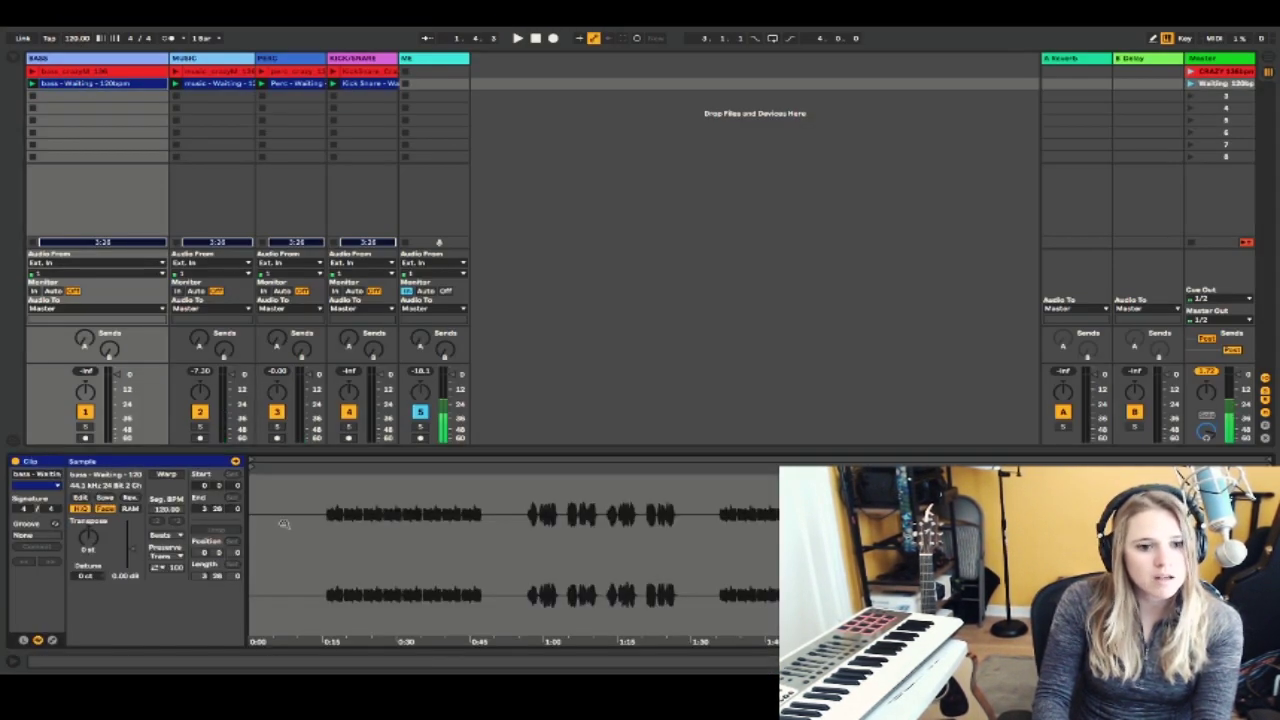
key(Right)
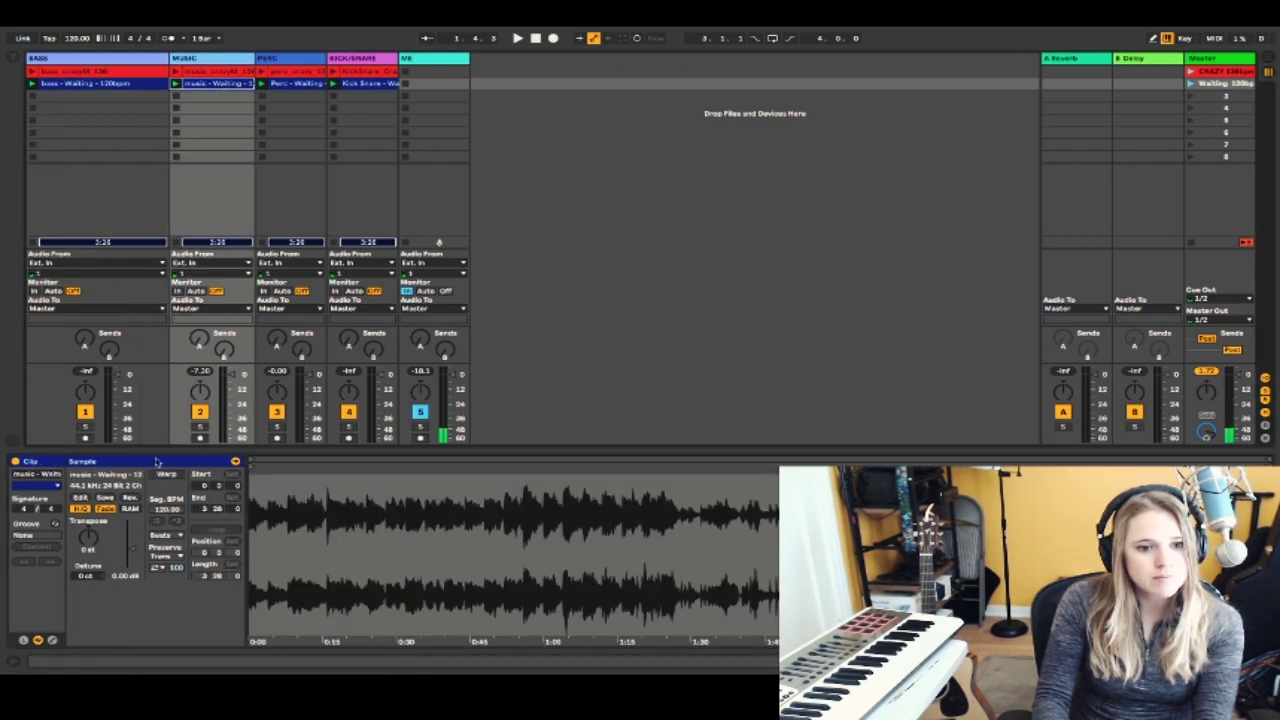
key(Right)
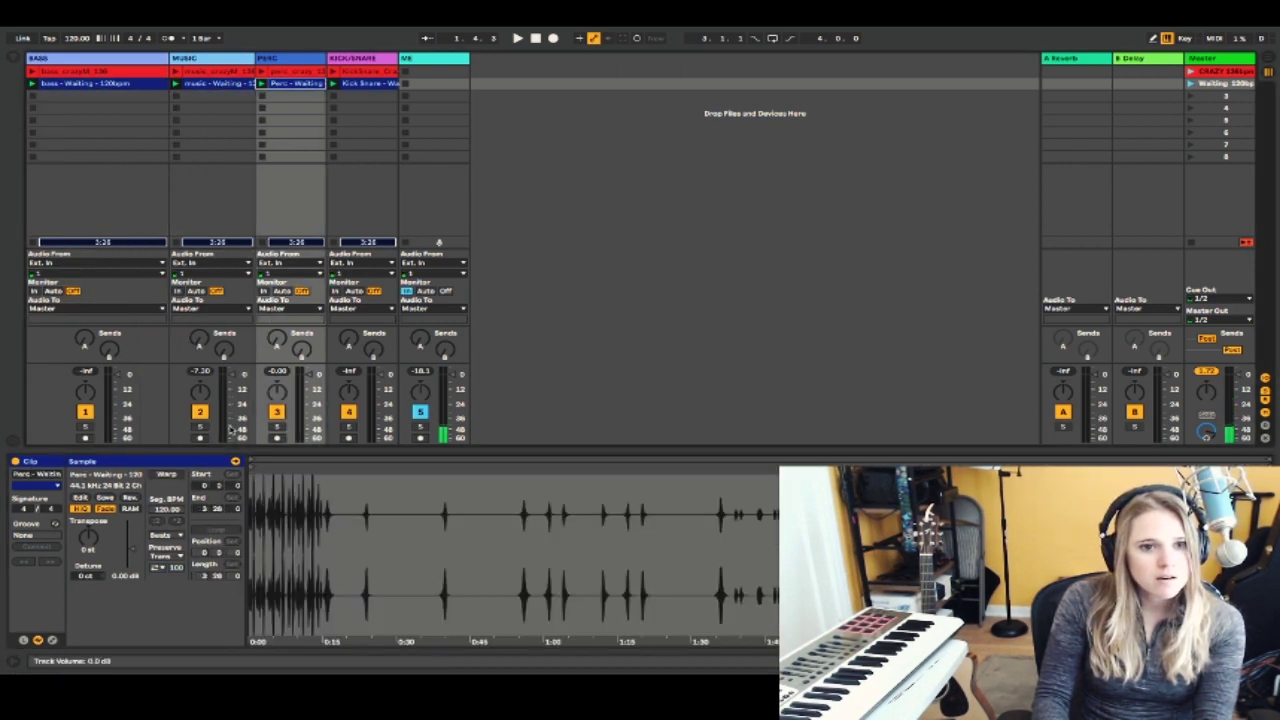
click(166, 474)
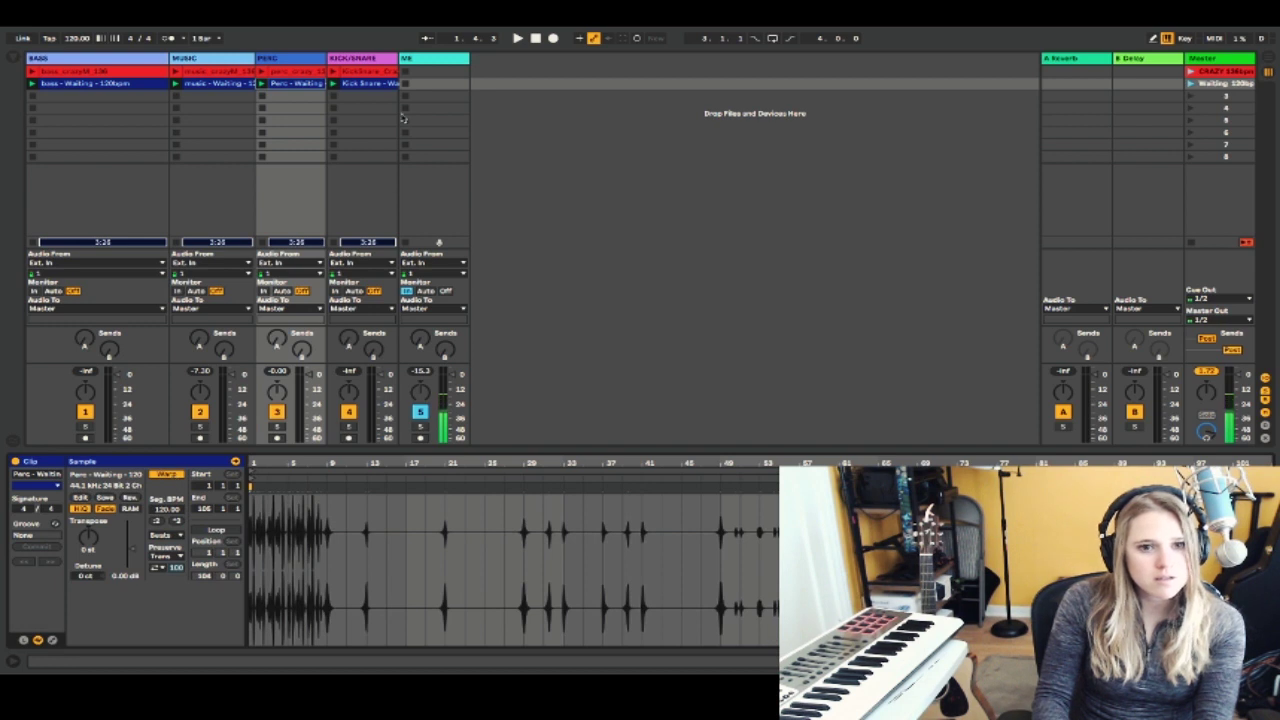
click(380, 84)
click(168, 474)
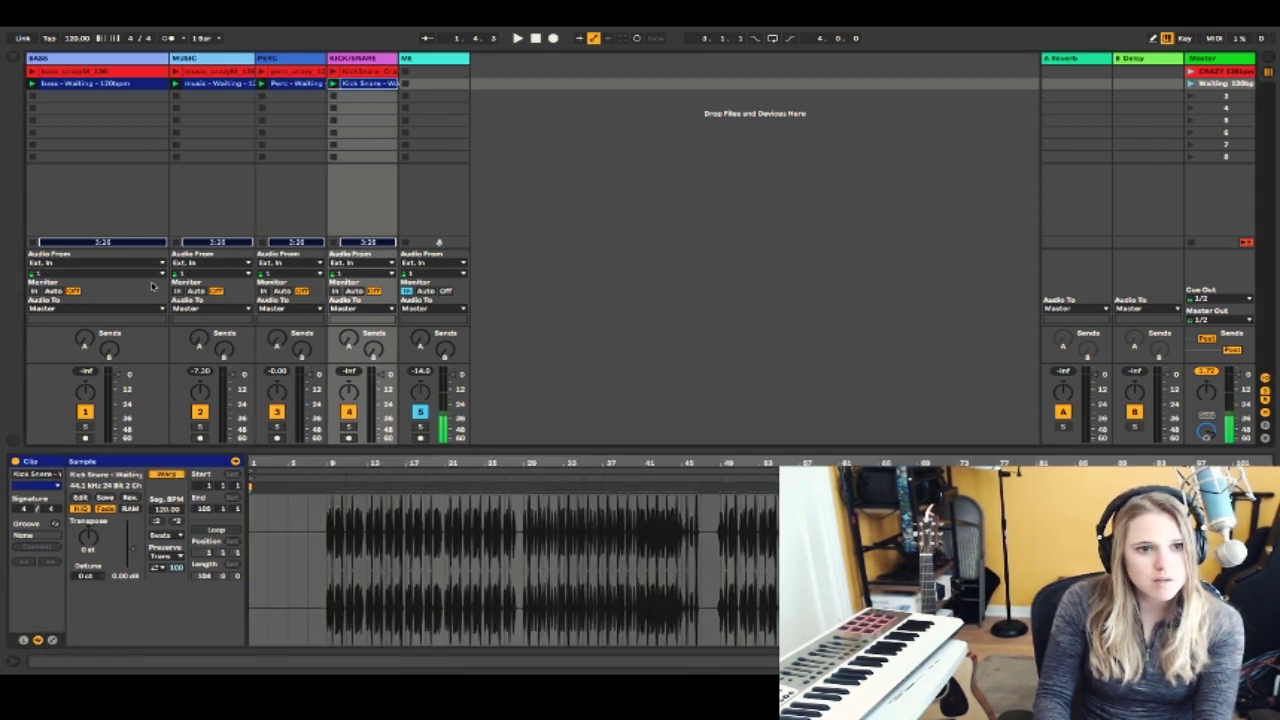
Step: Save the bass Waiting clip's warp settings, then review each Waiting clip and the red bass CRAZY clip
click(95, 83)
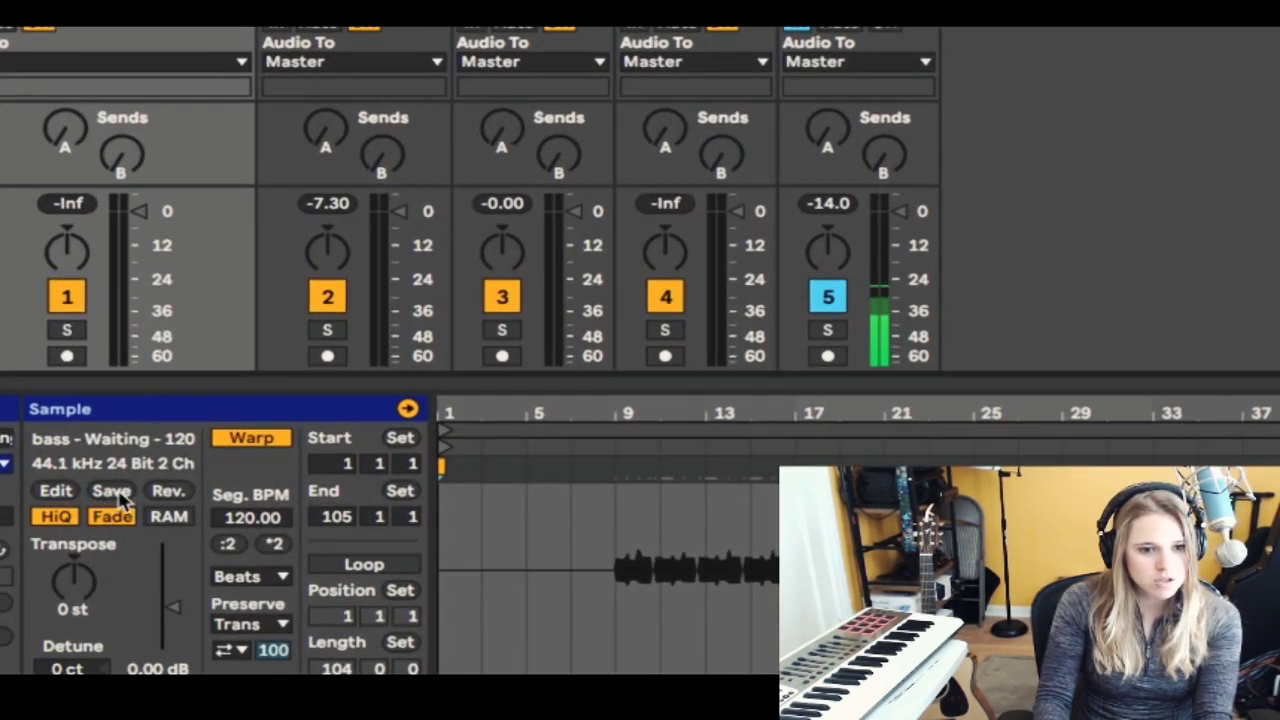
click(112, 491)
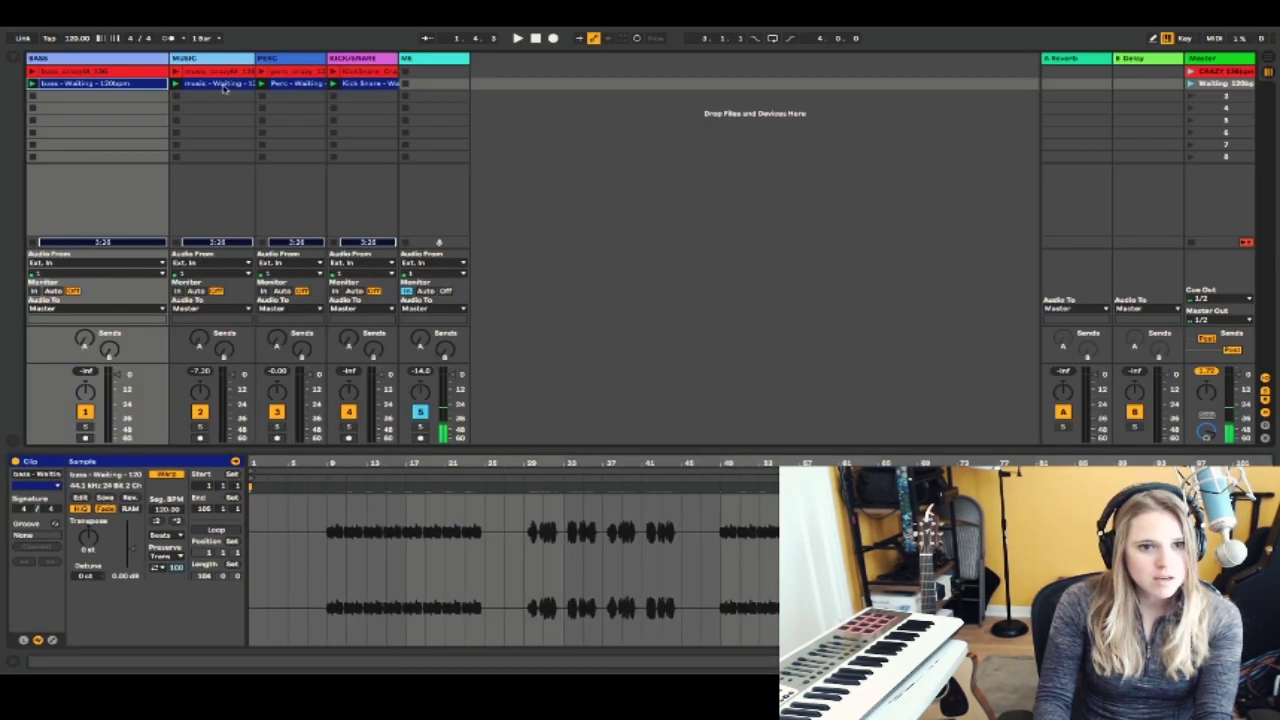
click(215, 83)
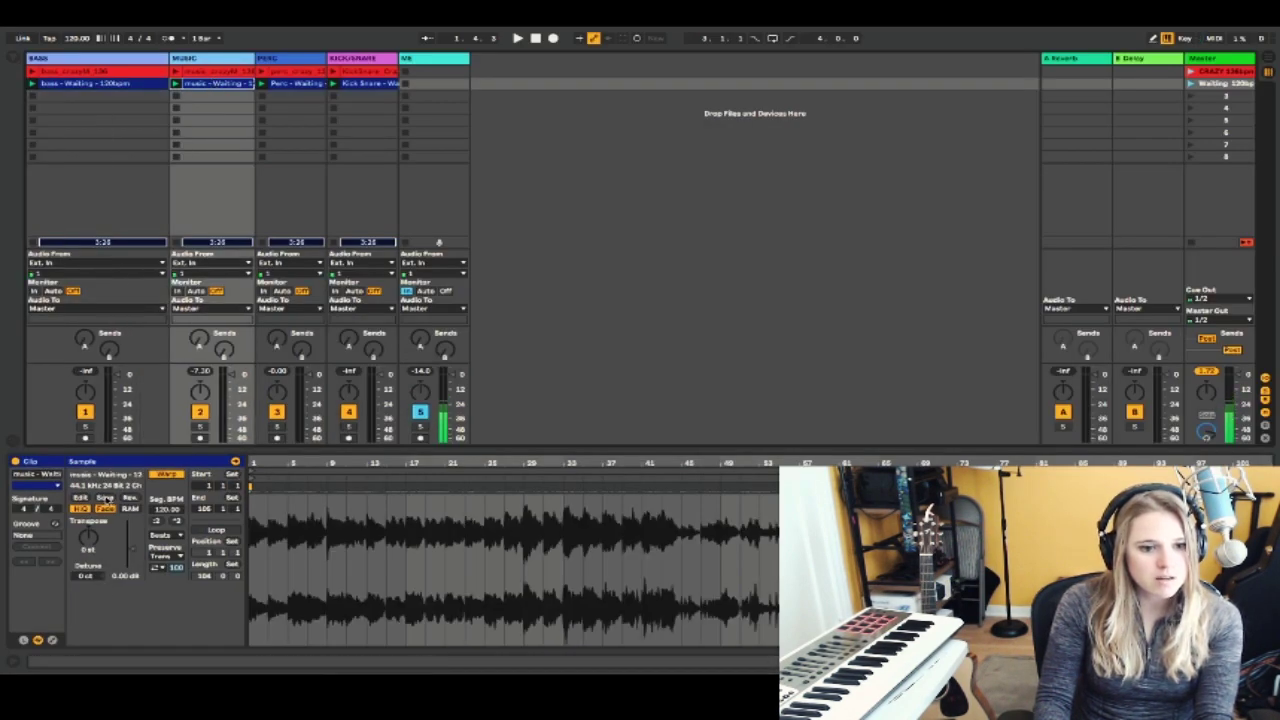
click(290, 83)
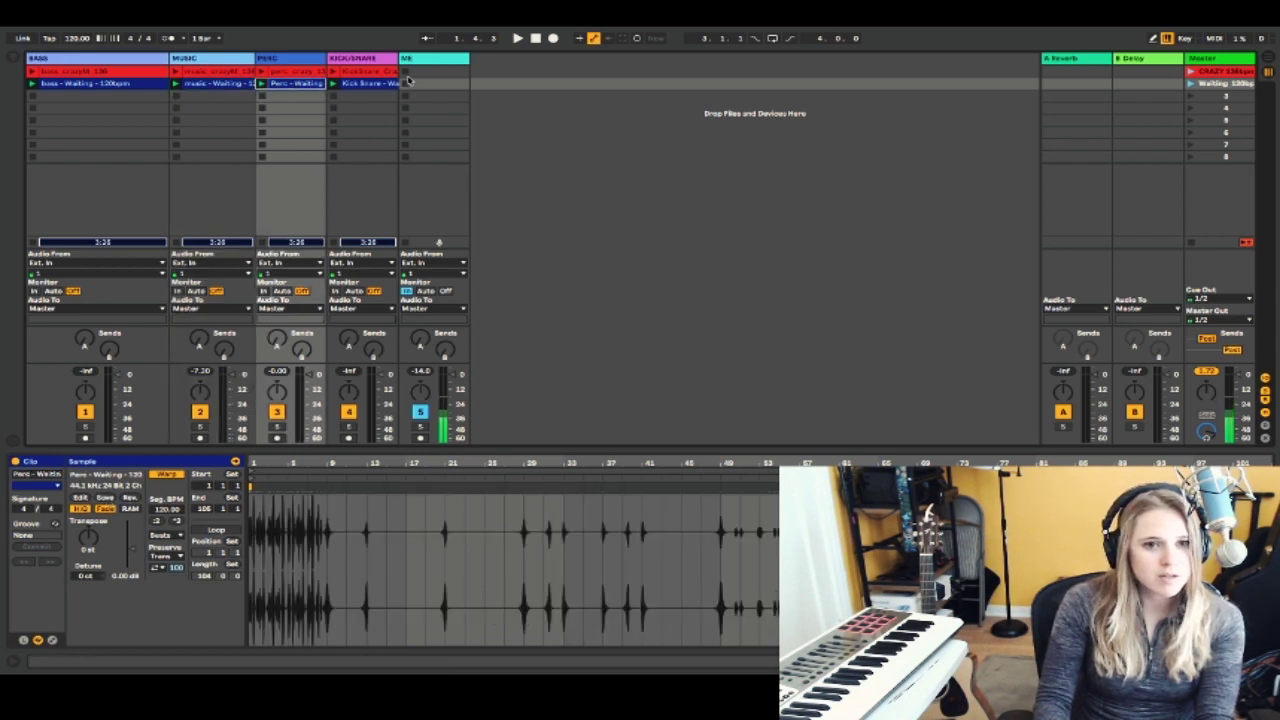
click(372, 83)
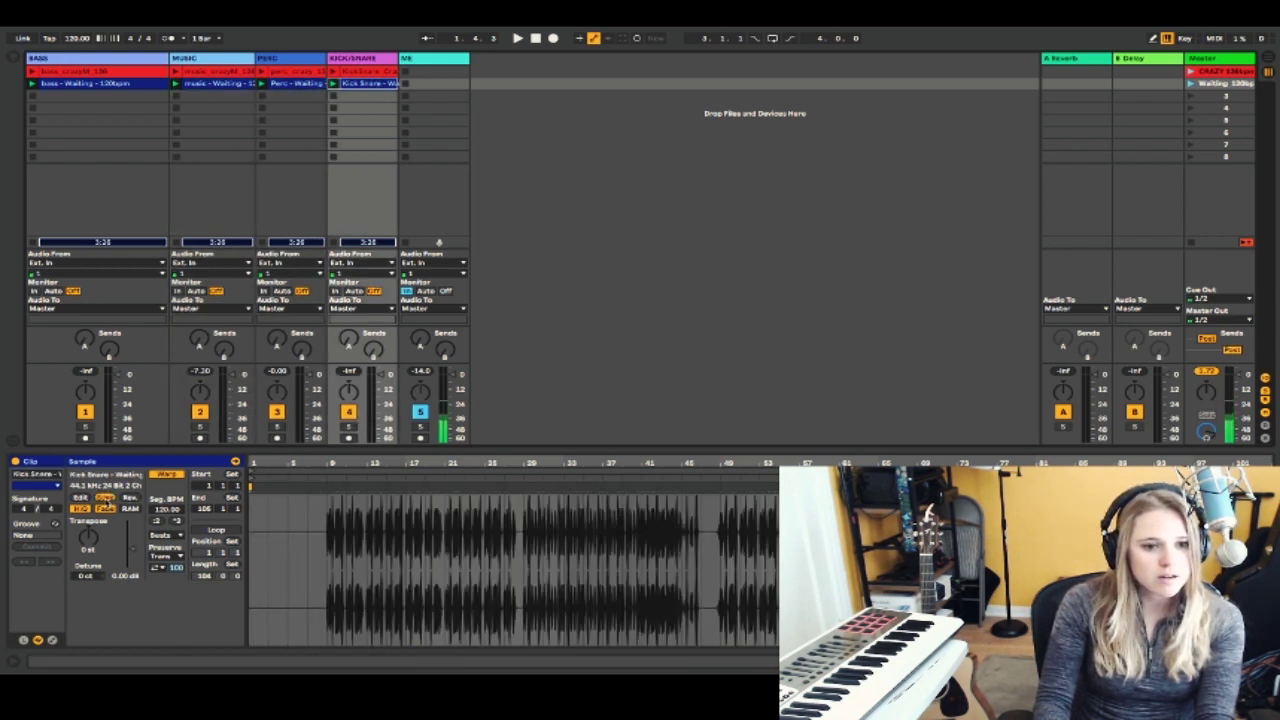
click(97, 71)
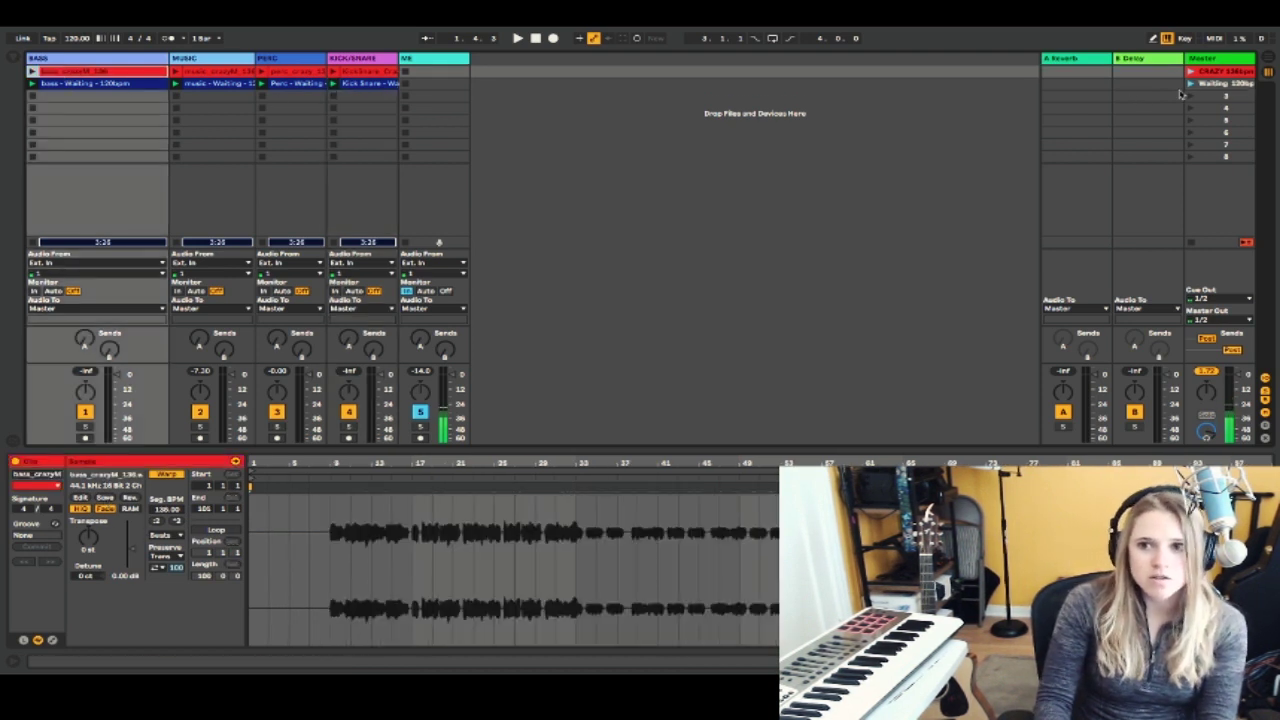
Step: Launch the CRAZY scene at 136 BPM, then the Waiting 120bpm scene at 120 BPM
click(1230, 84)
right_click(1230, 88)
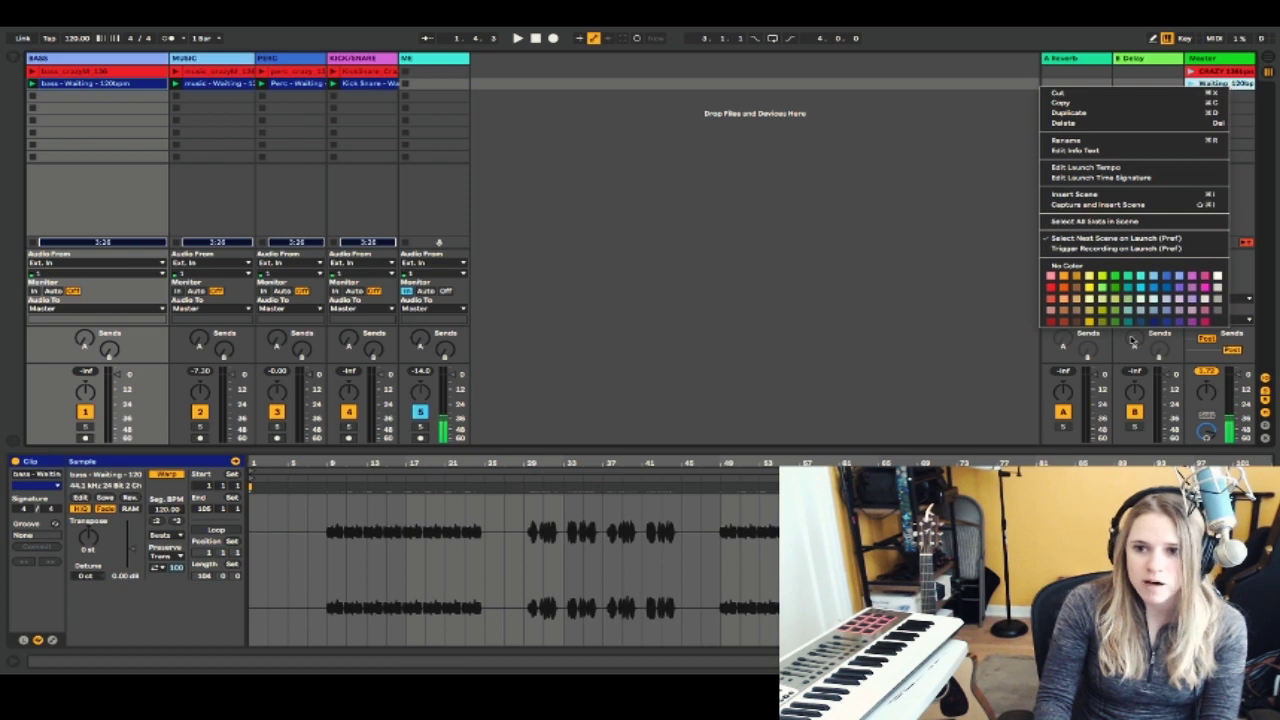
click(1240, 72)
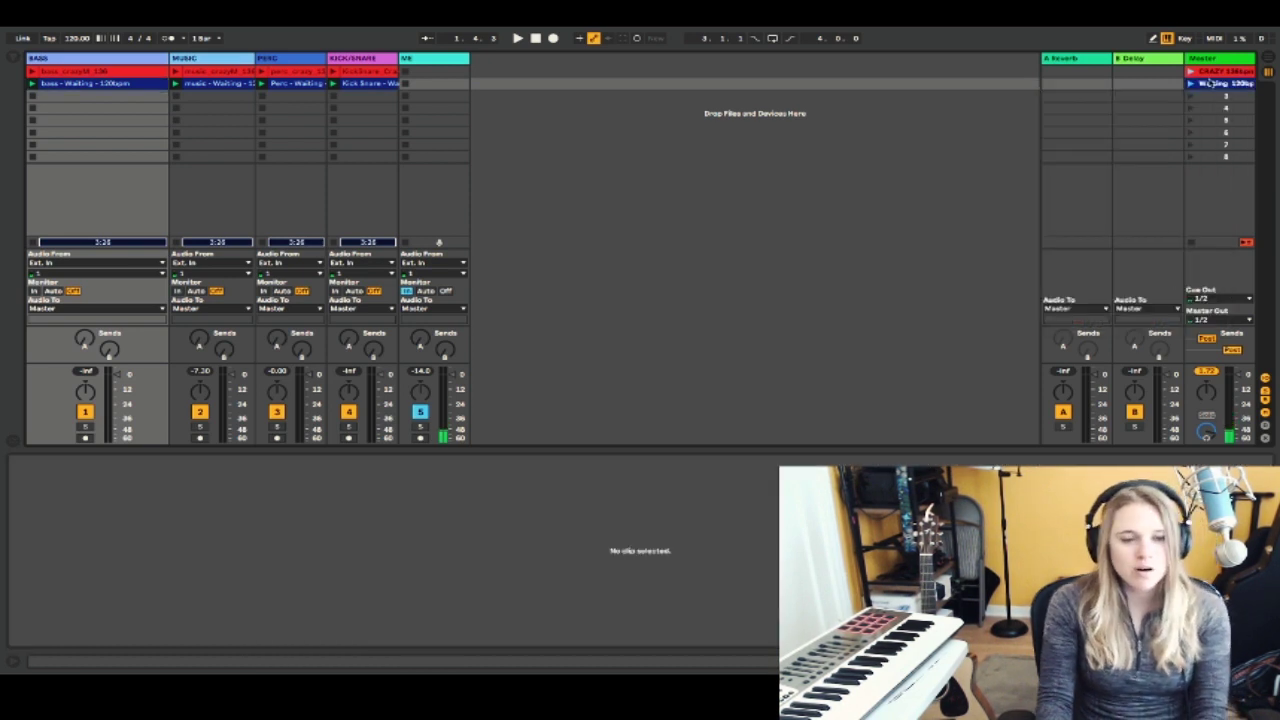
click(1191, 72)
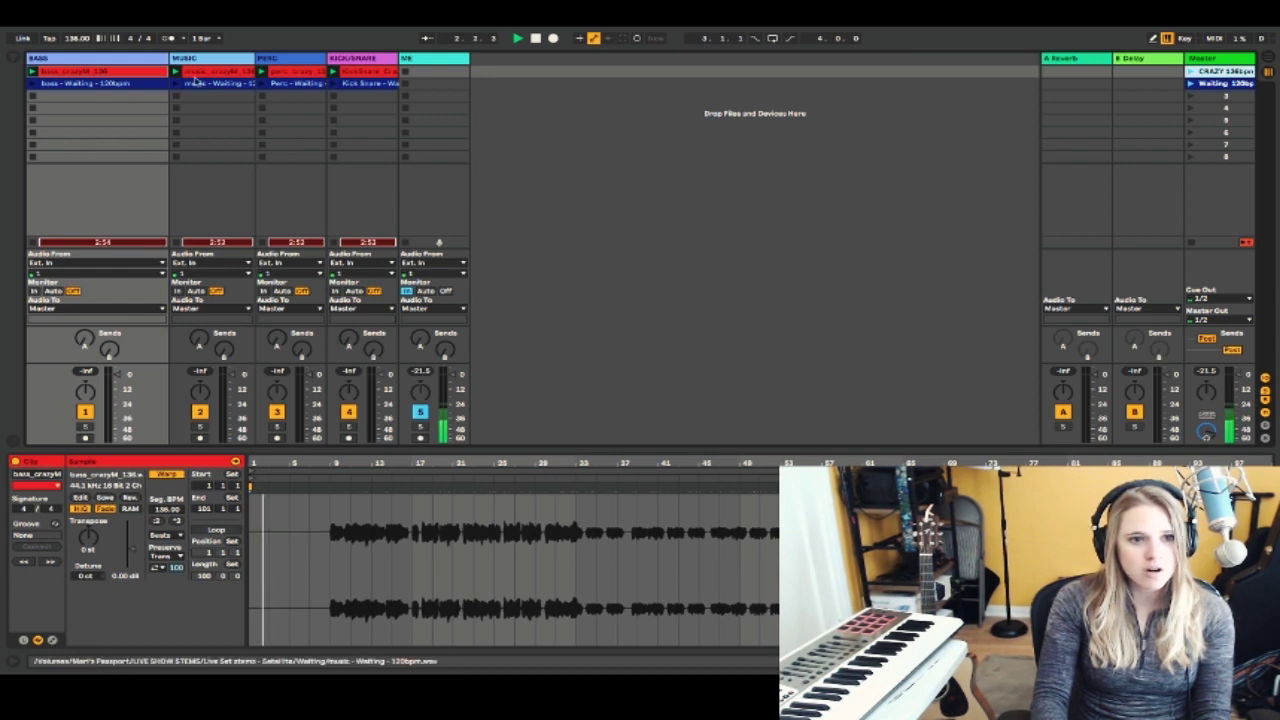
click(1190, 84)
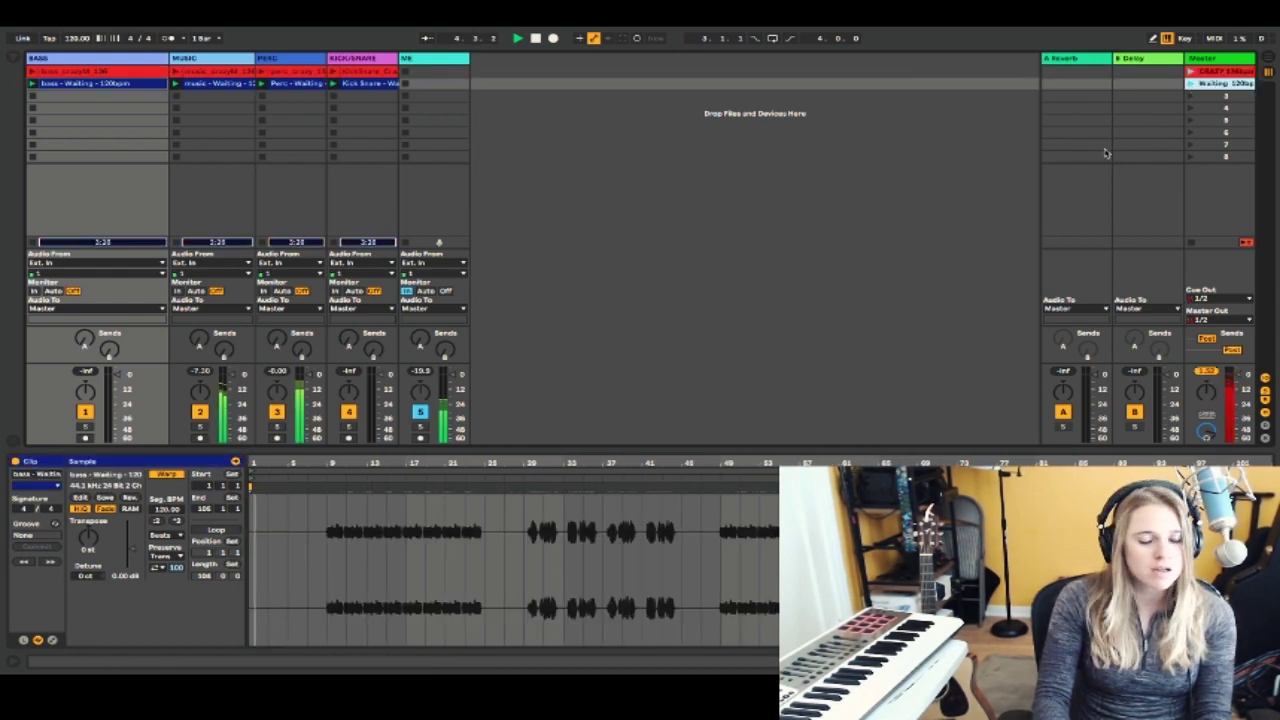